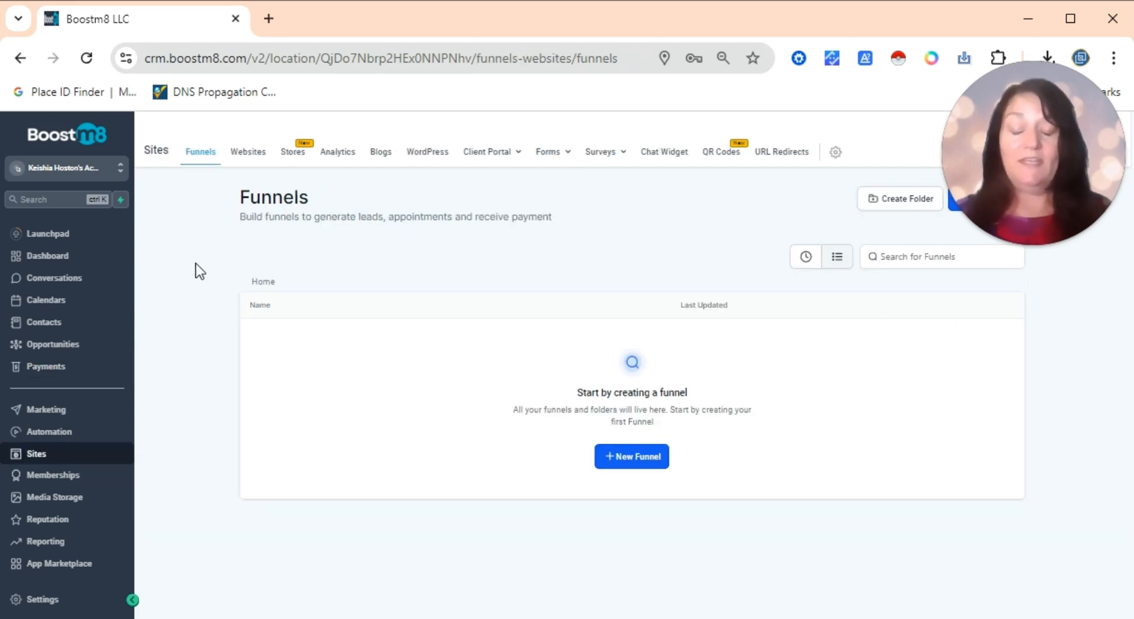
# Start a new funnel from the prebuilt templates.
pyautogui.moveTo(1025, 129); pyautogui.dragTo(1032, 108)
pyautogui.click(637, 459)
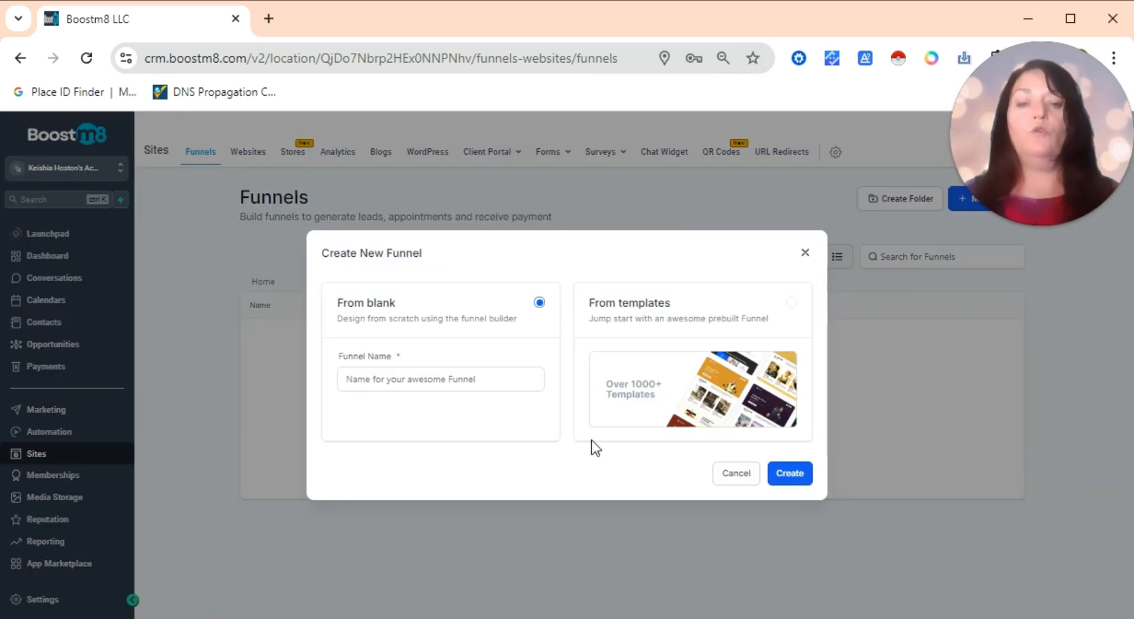
pyautogui.click(652, 385)
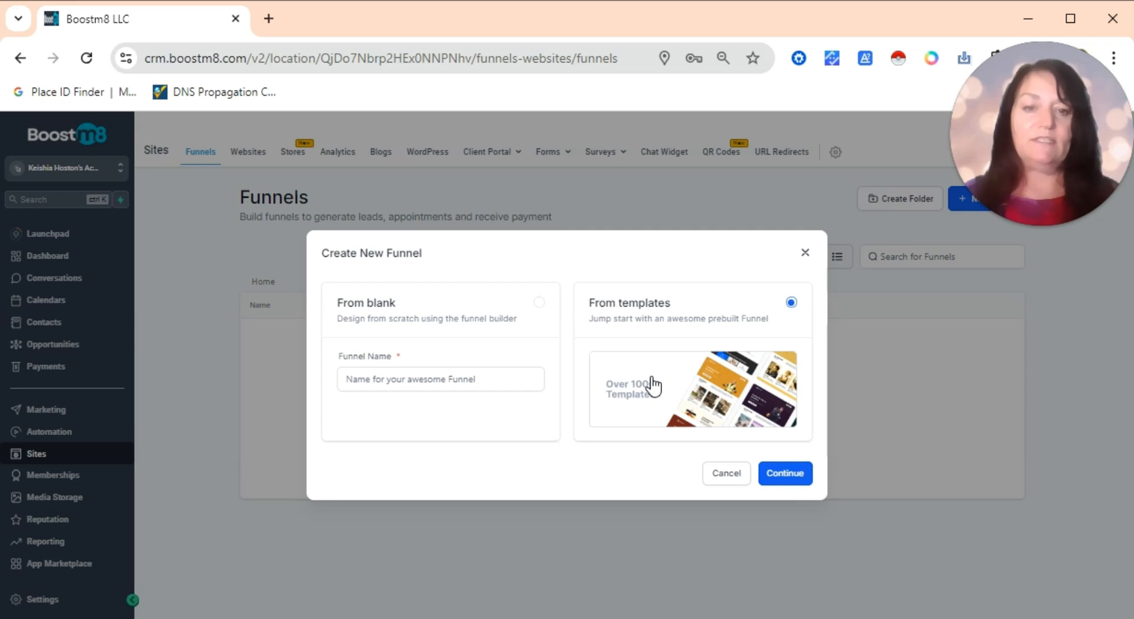
pyautogui.click(780, 484)
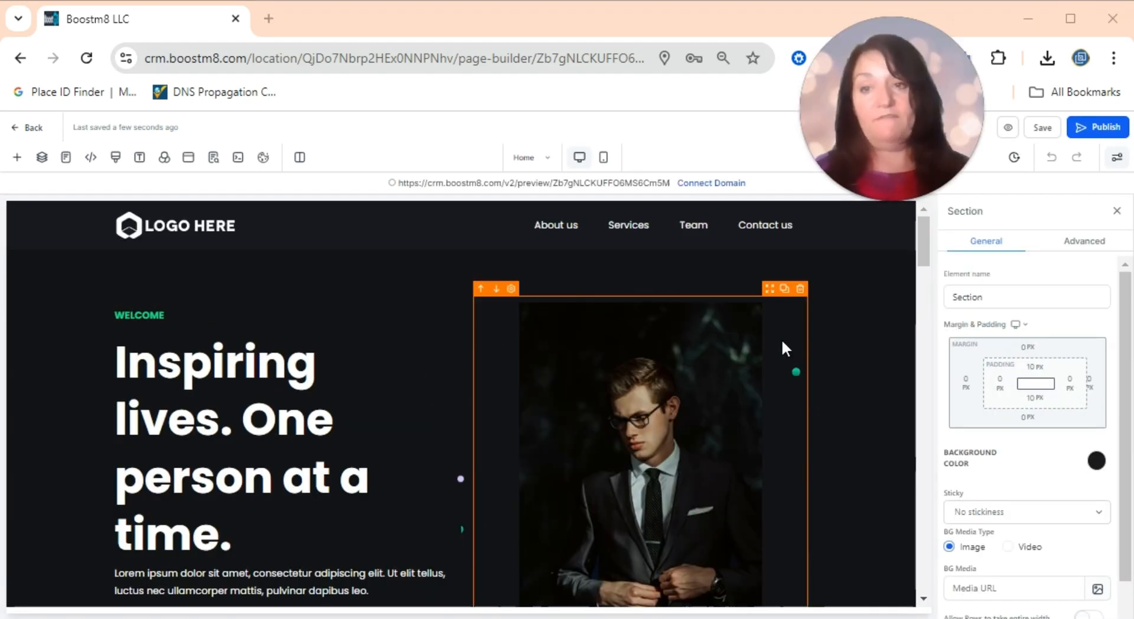
# Replace the brand logo in the page's navigation menu with images.png from the media storage.
pyautogui.click(180, 228)
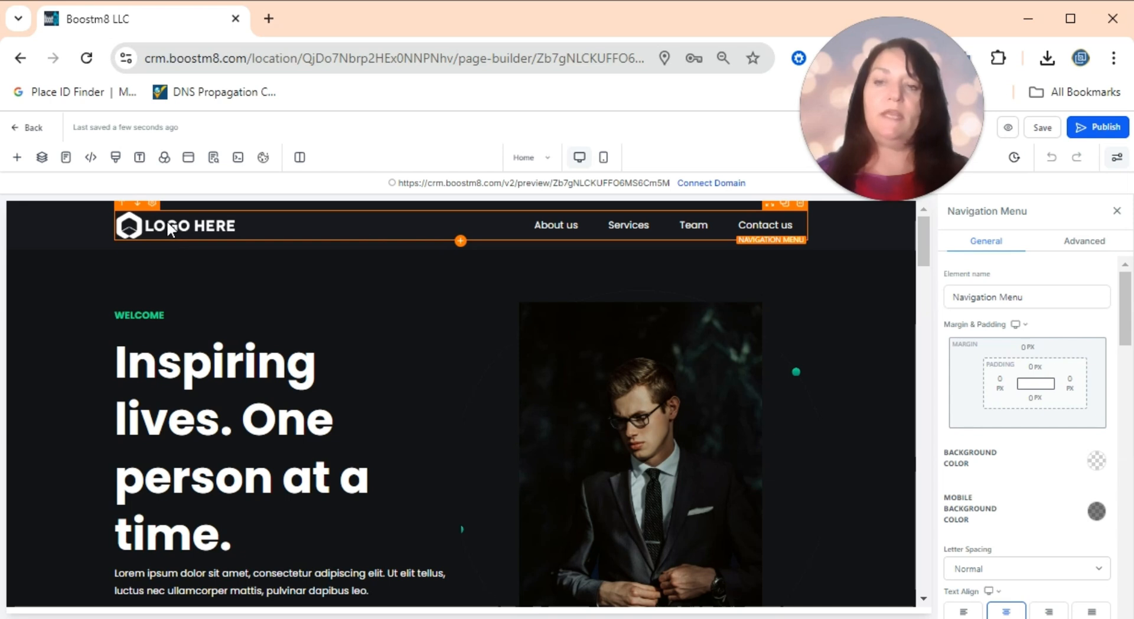
pyautogui.moveTo(1126, 303); pyautogui.dragTo(1115, 561)
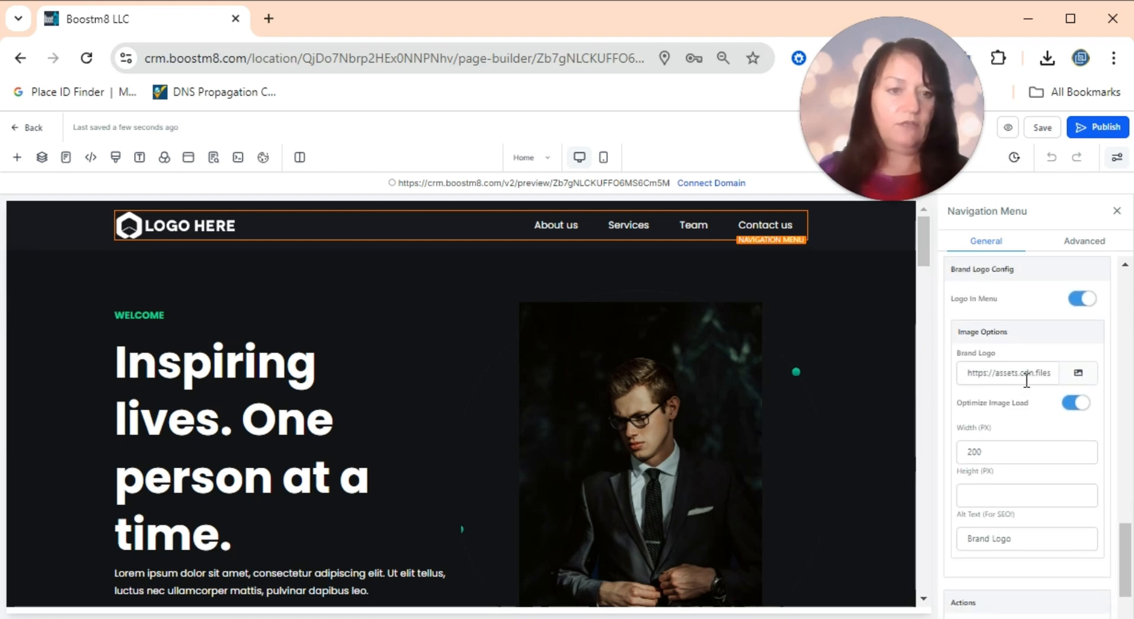
pyautogui.click(1079, 374)
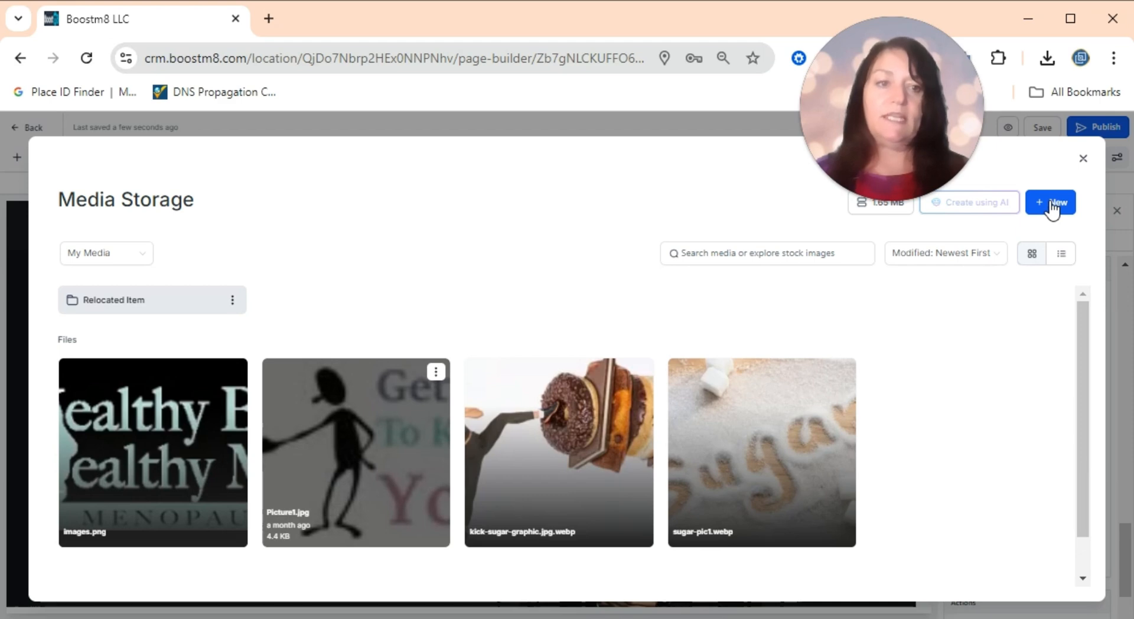
pyautogui.click(147, 460)
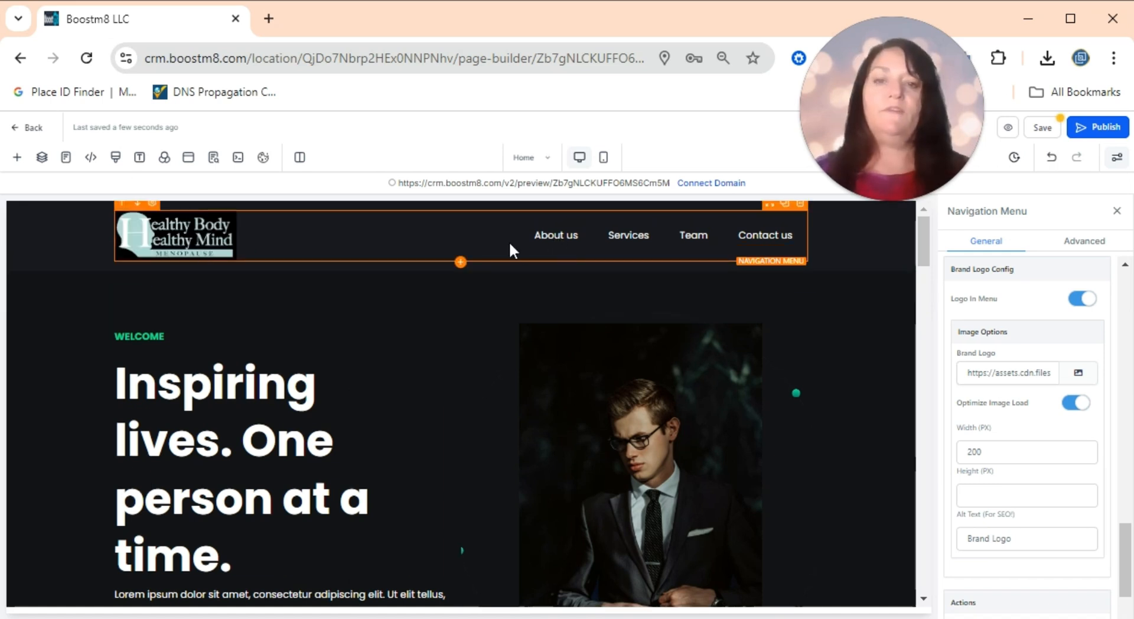
# Delete the About us and Services items from the navigation menu.
pyautogui.moveTo(1128, 557); pyautogui.dragTo(1124, 267)
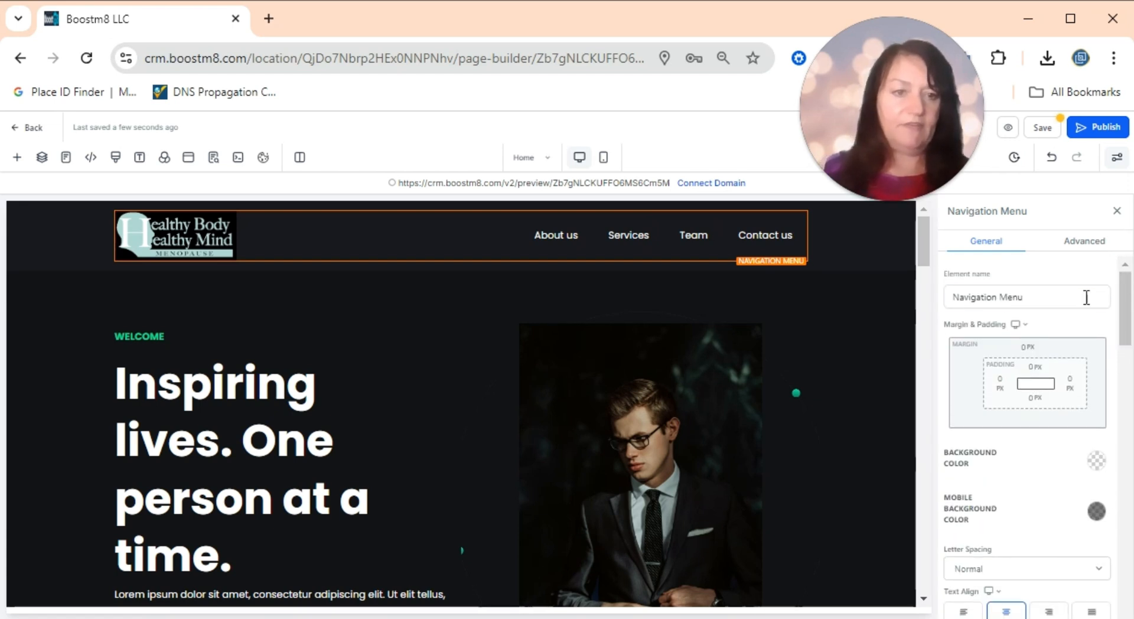
pyautogui.scroll(-5, 998, 361)
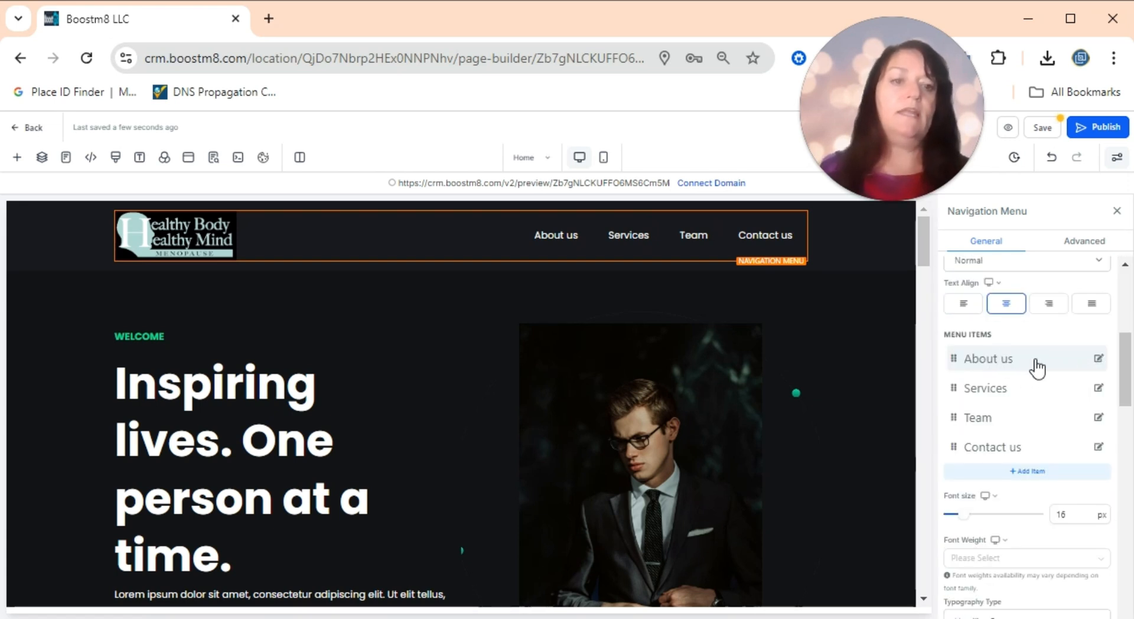
pyautogui.click(1097, 359)
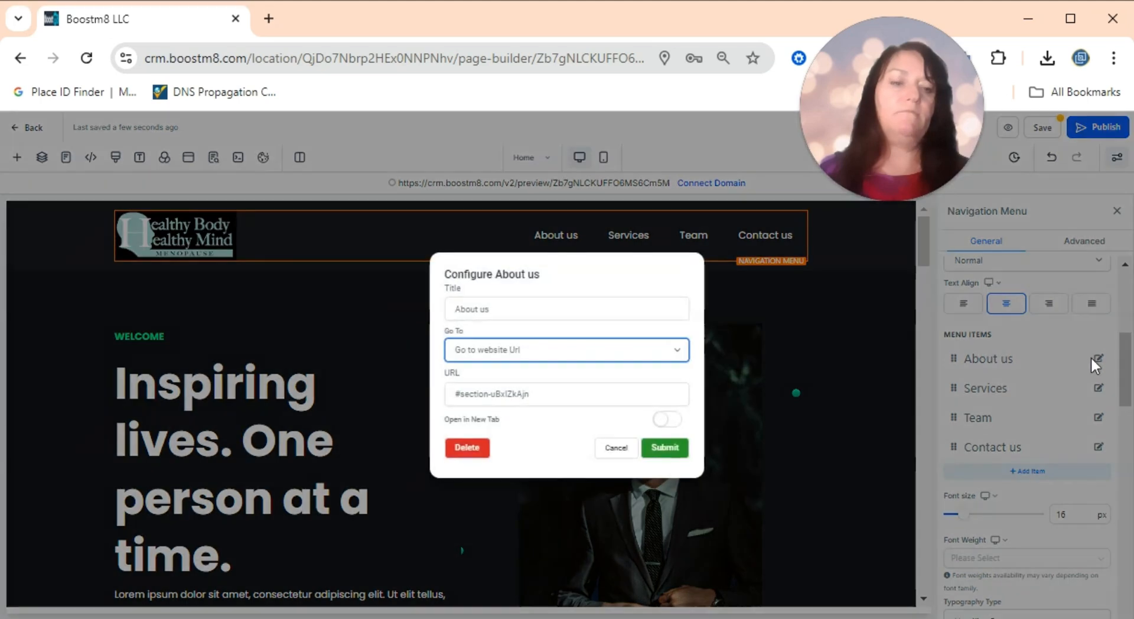
pyautogui.click(467, 449)
pyautogui.press('Return')
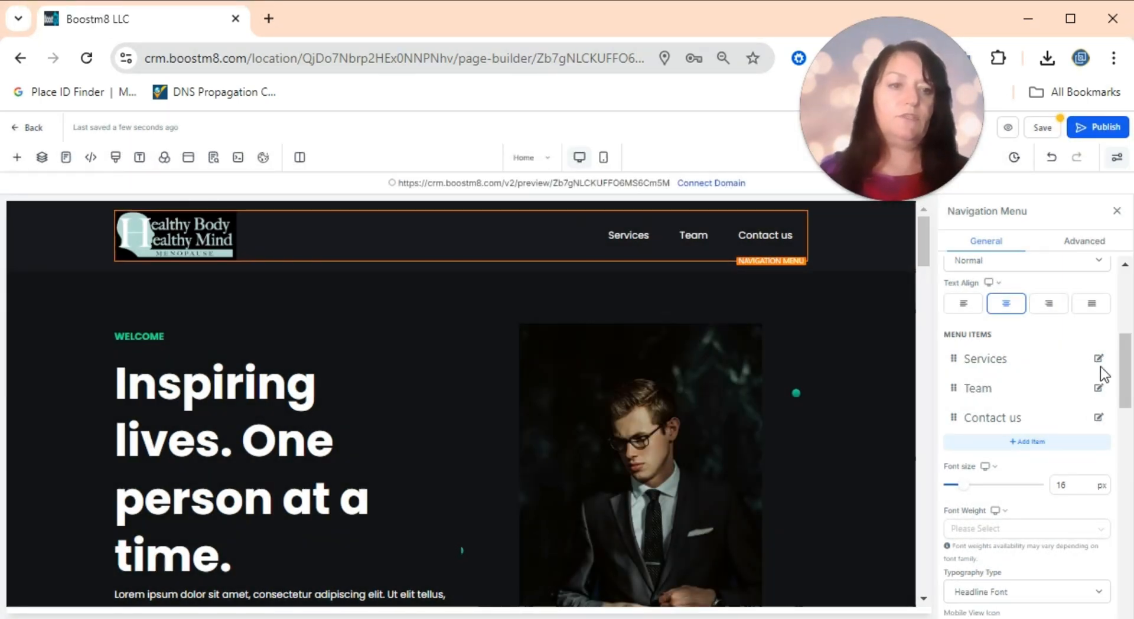
pyautogui.click(1097, 359)
pyautogui.click(466, 448)
pyautogui.press('Return')
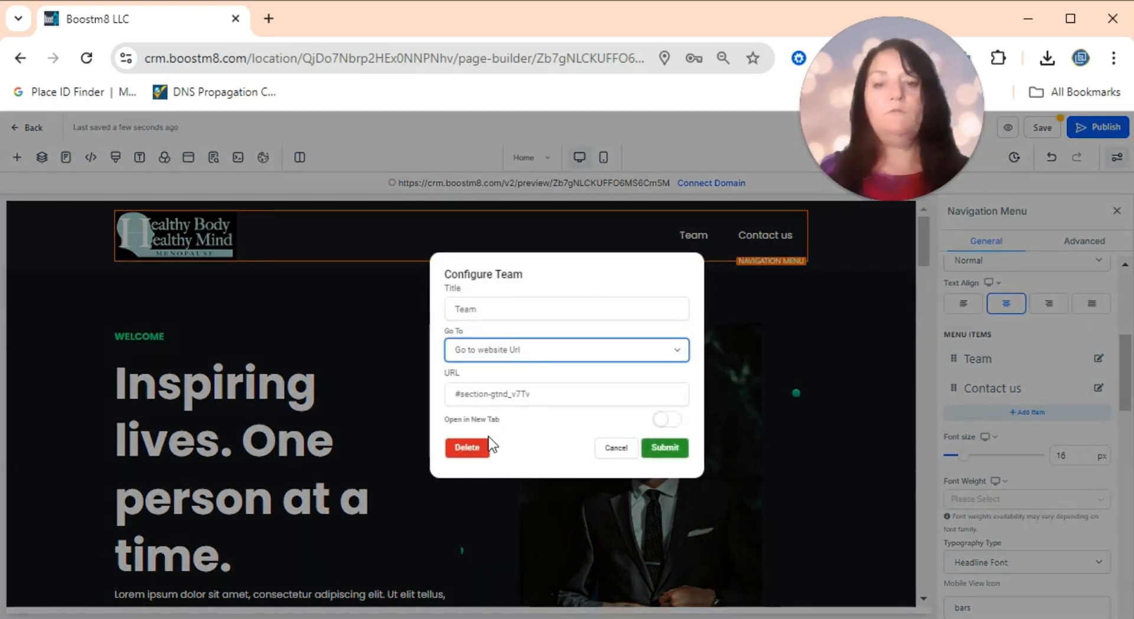
# Delete the Team and Contact us items from the navigation menu.
pyautogui.click(466, 449)
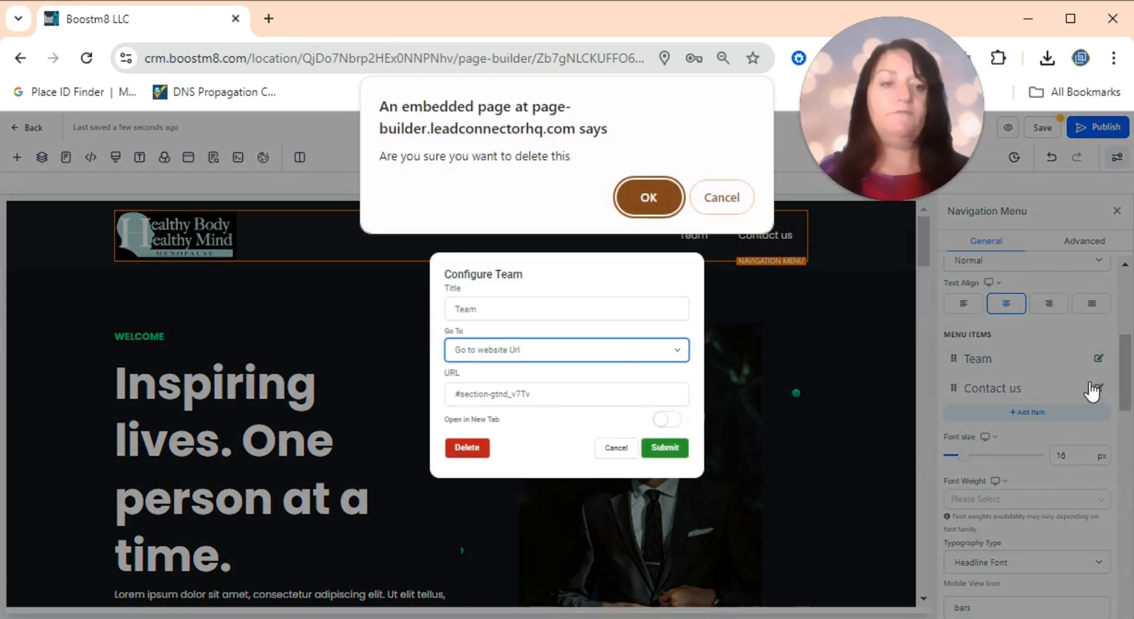
pyautogui.click(639, 197)
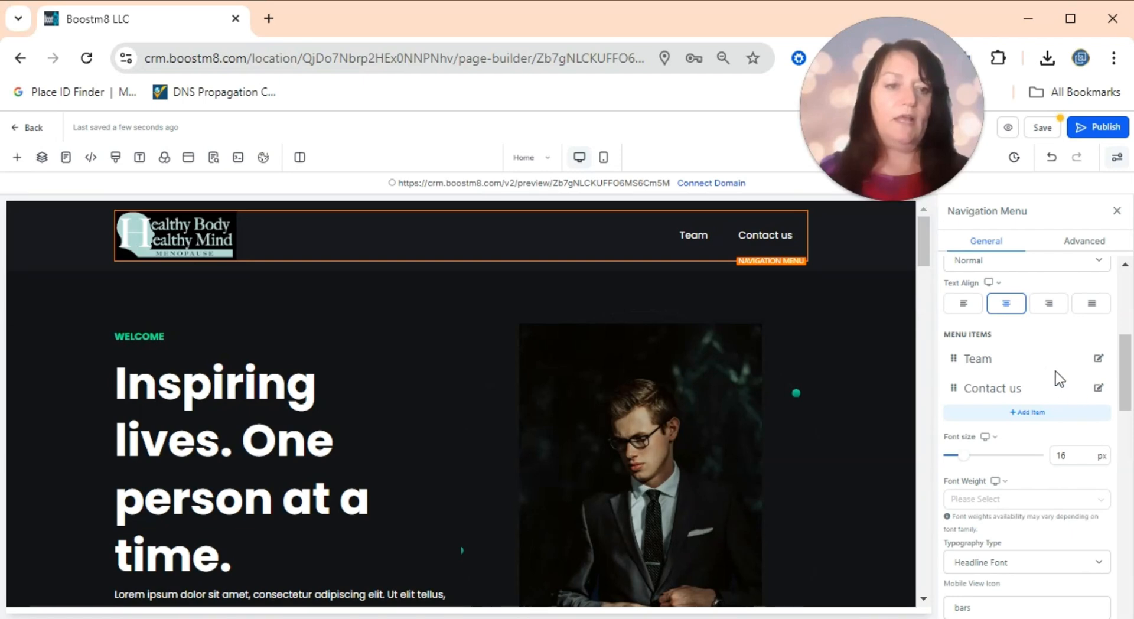
pyautogui.click(1098, 358)
pyautogui.click(466, 446)
pyautogui.click(632, 183)
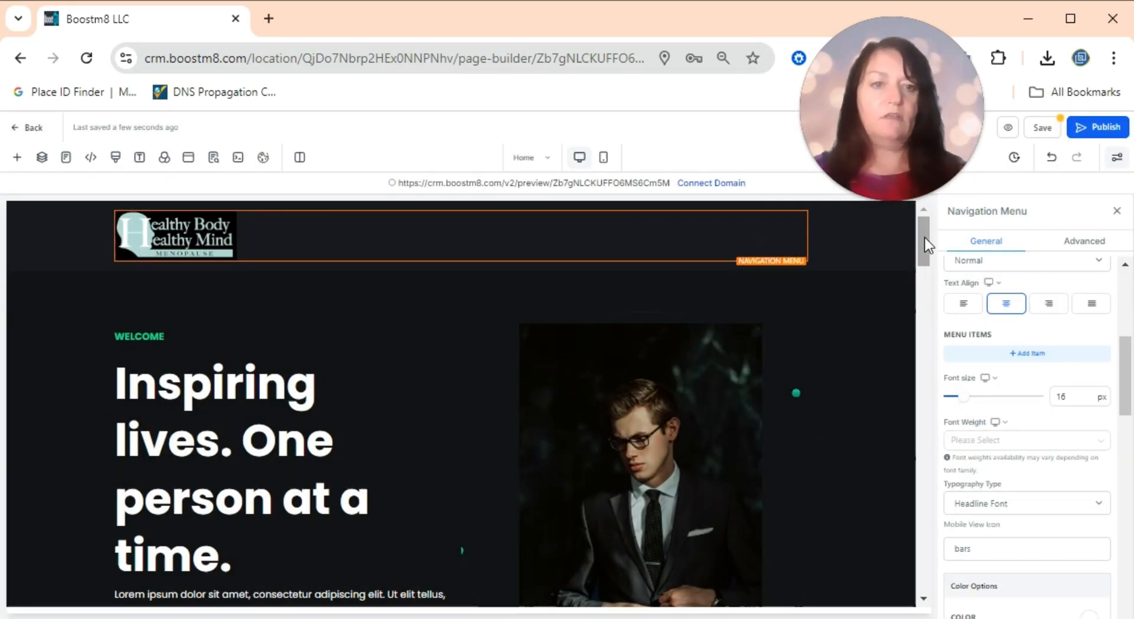
# Remove the bold formatting from the small WELCOME headline above the main headline.
pyautogui.moveTo(922, 243); pyautogui.dragTo(926, 254)
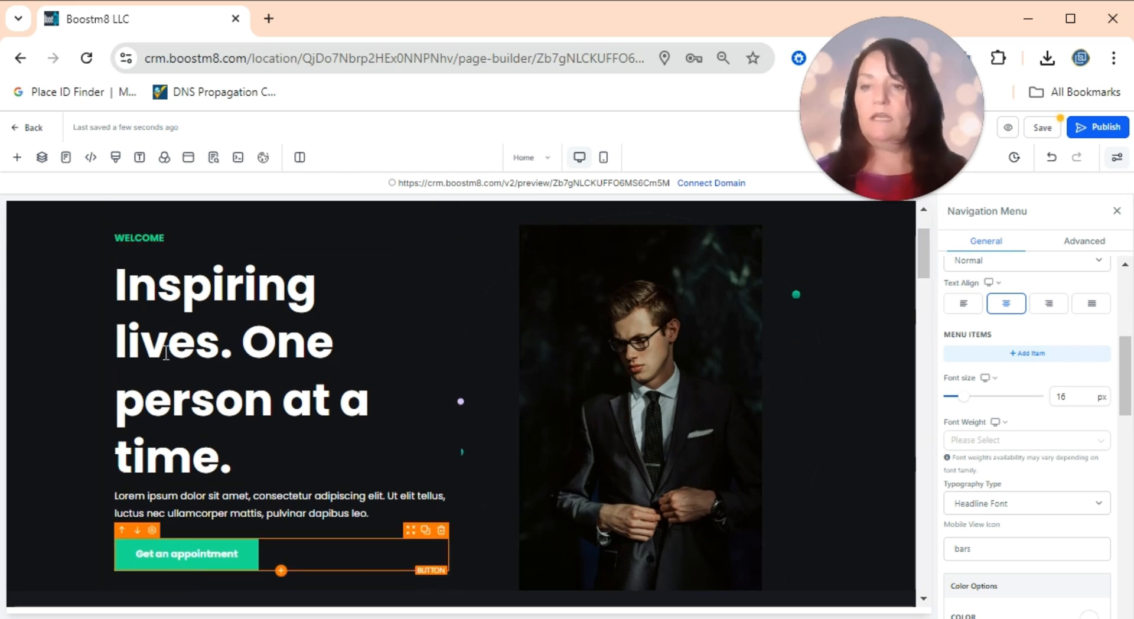
pyautogui.click(156, 238)
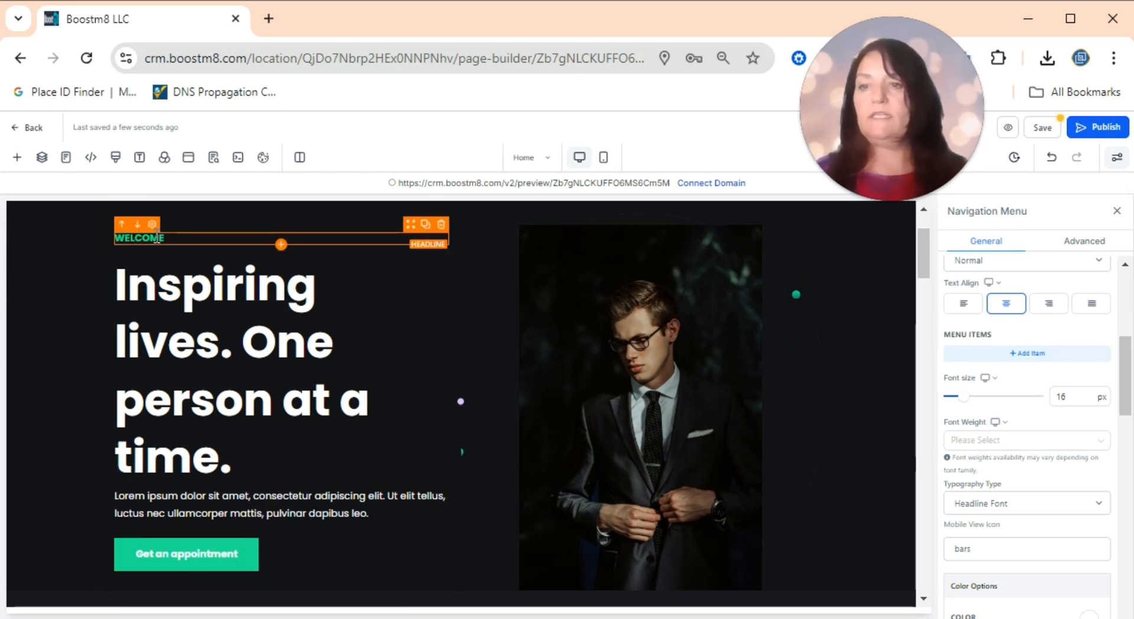
pyautogui.doubleClick(158, 237)
pyautogui.scroll(-4, 945, 372)
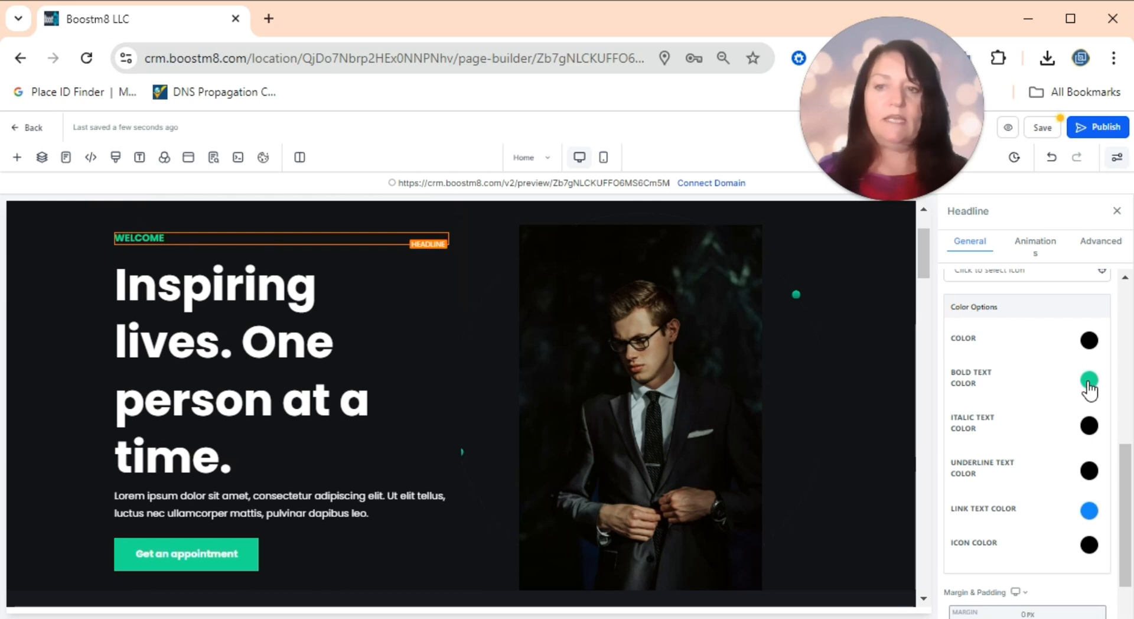
pyautogui.doubleClick(167, 238)
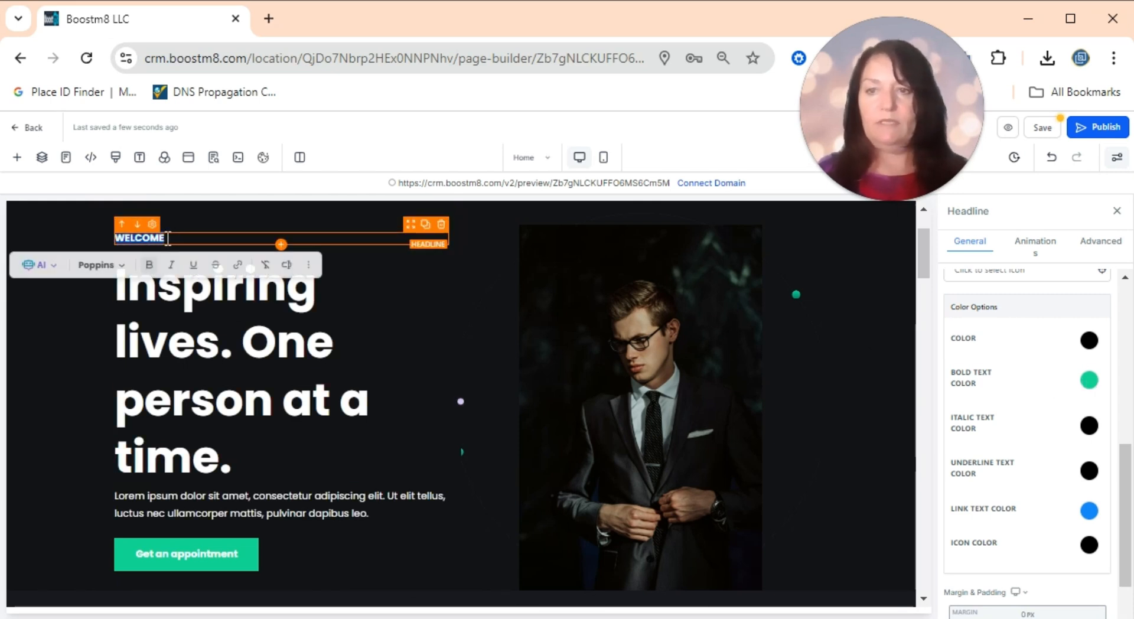
# Set the text color of the main headline and the WELCOME headline to light blue.
pyautogui.click(177, 335)
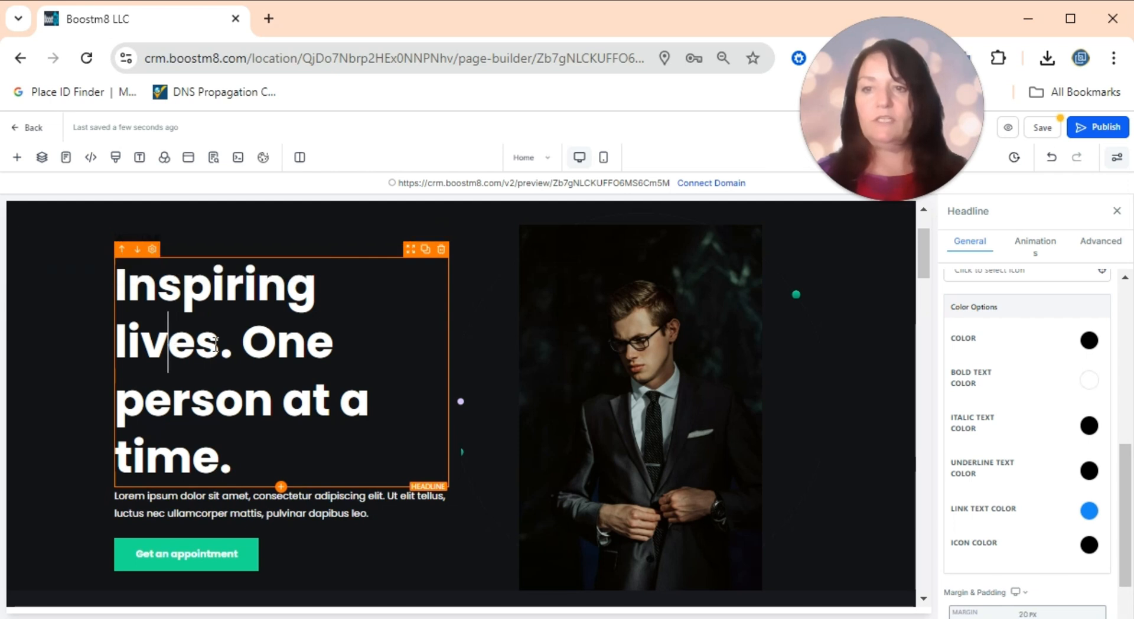
pyautogui.click(1088, 340)
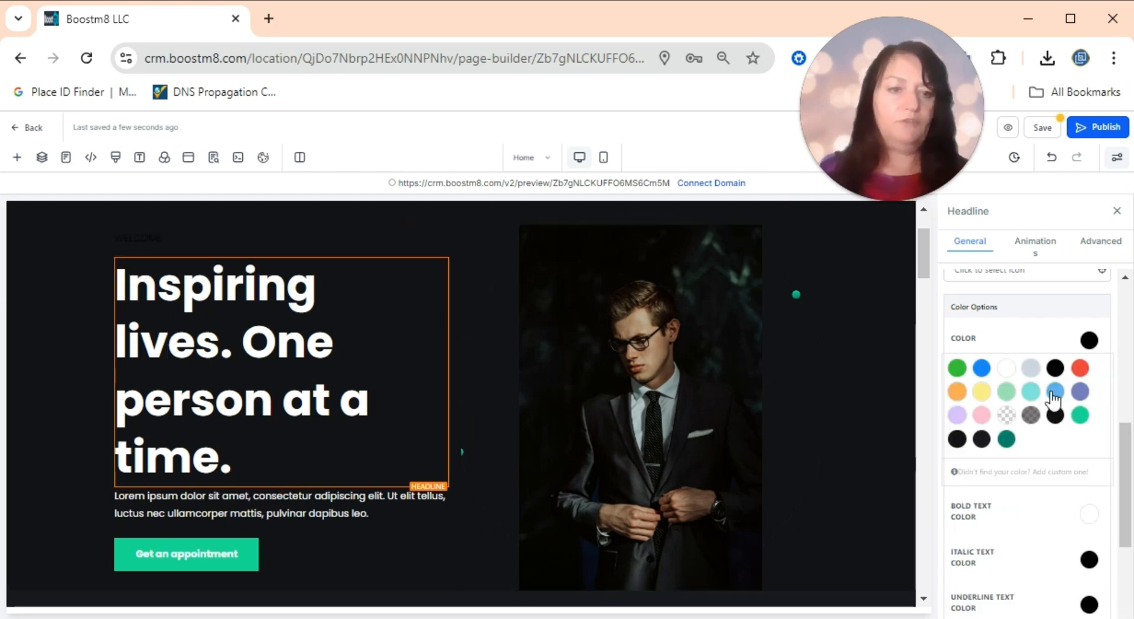
pyautogui.click(1053, 392)
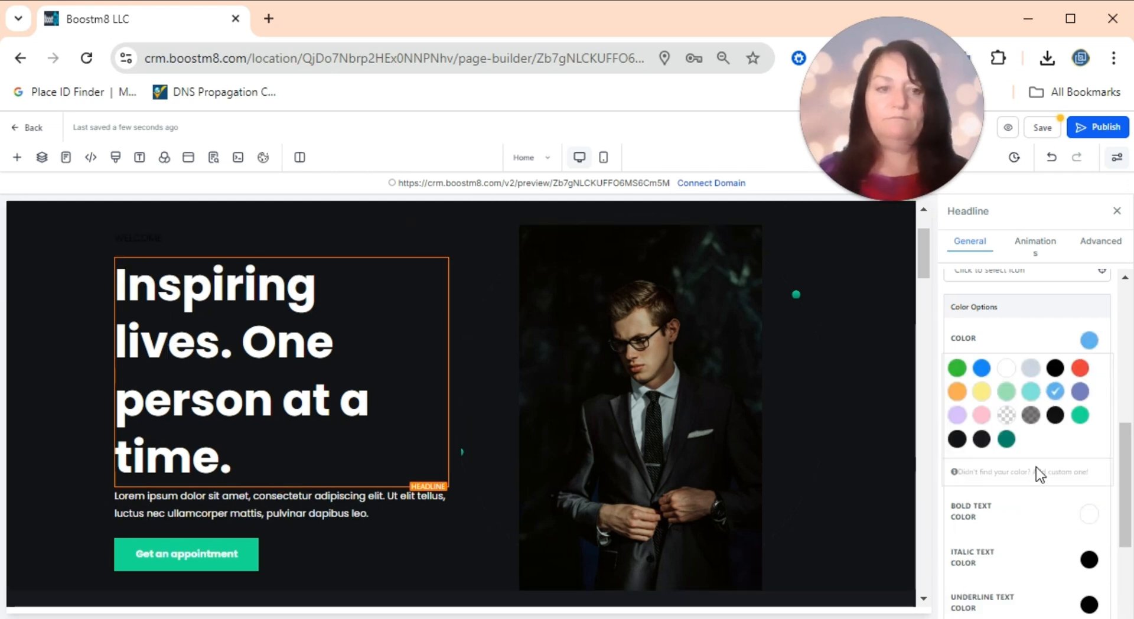
pyautogui.click(227, 239)
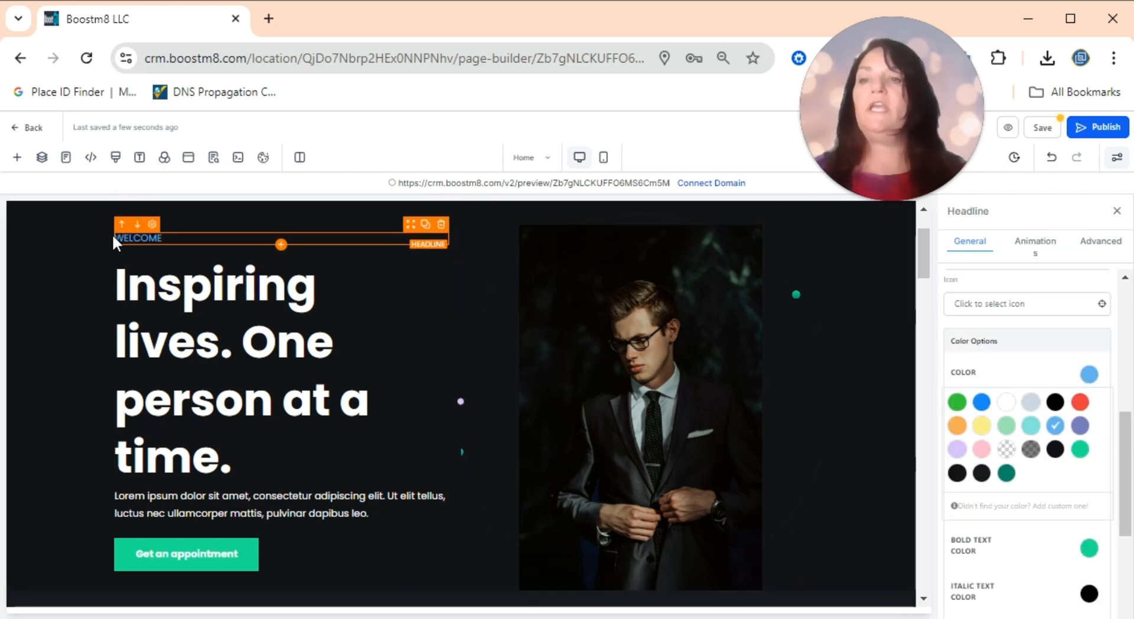
# Replace the main headline with "My Web Page" and the paragraph below it with "We are going to create a page today".
pyautogui.click(121, 289)
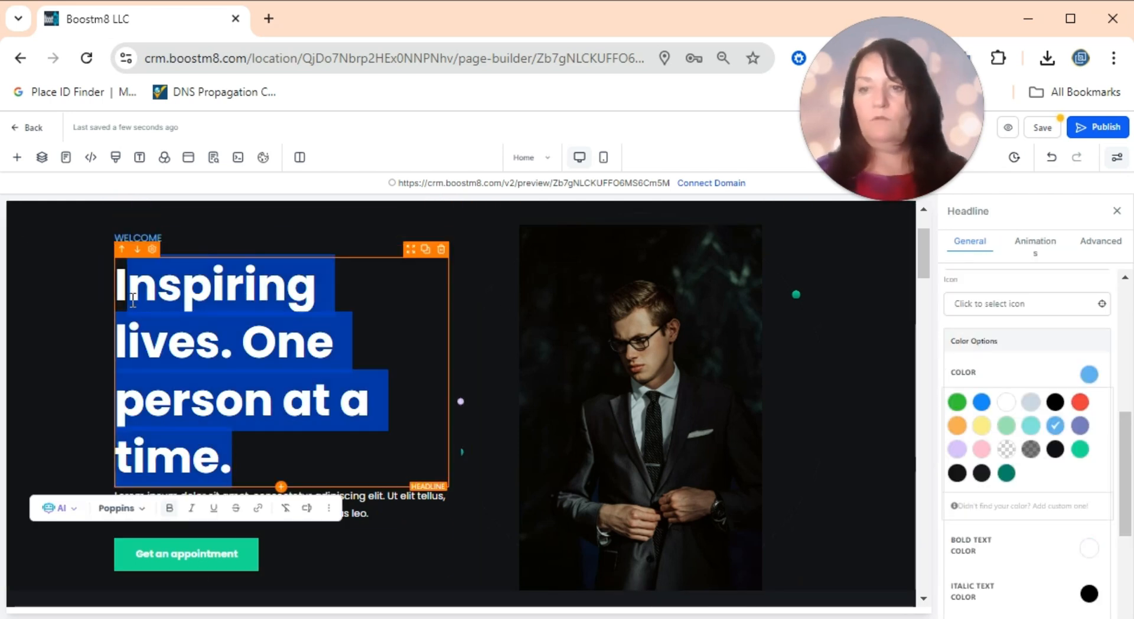
pyautogui.moveTo(121, 290); pyautogui.dragTo(119, 289)
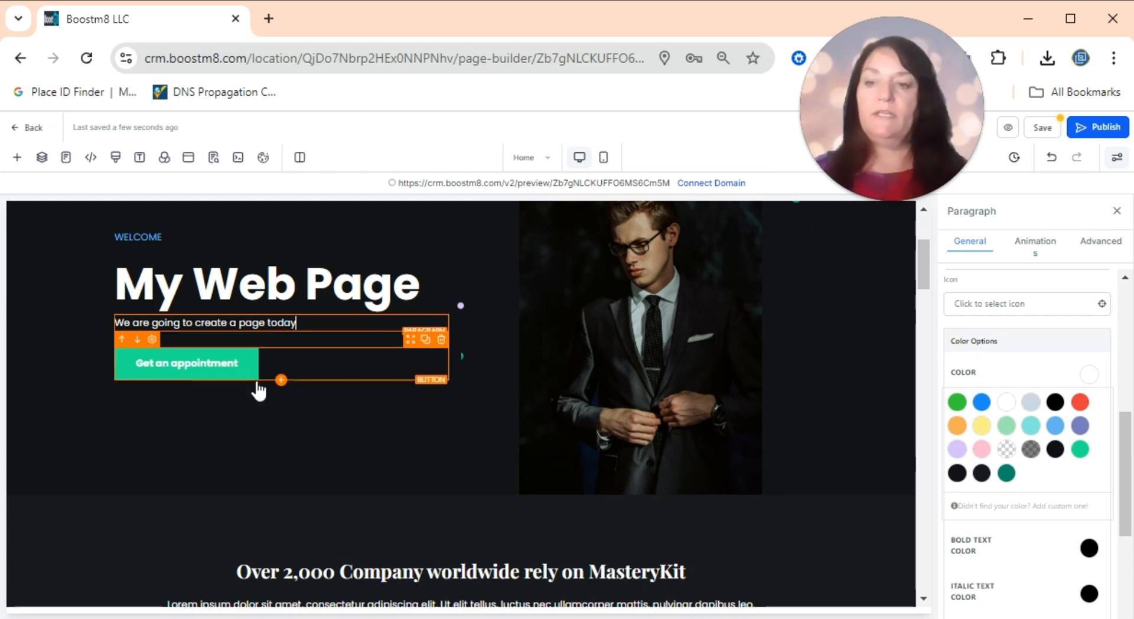
pyautogui.click(191, 370)
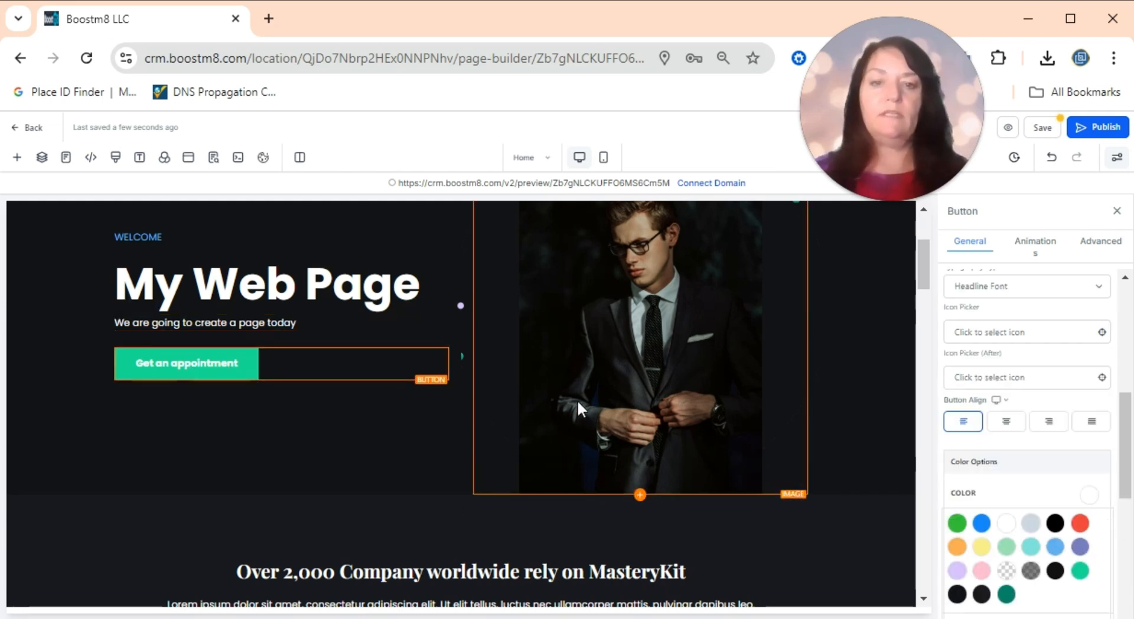
# Replace the photo of the man beside the headline with sugar-pic1.webp from the media storage.
pyautogui.click(626, 413)
pyautogui.click(1085, 321)
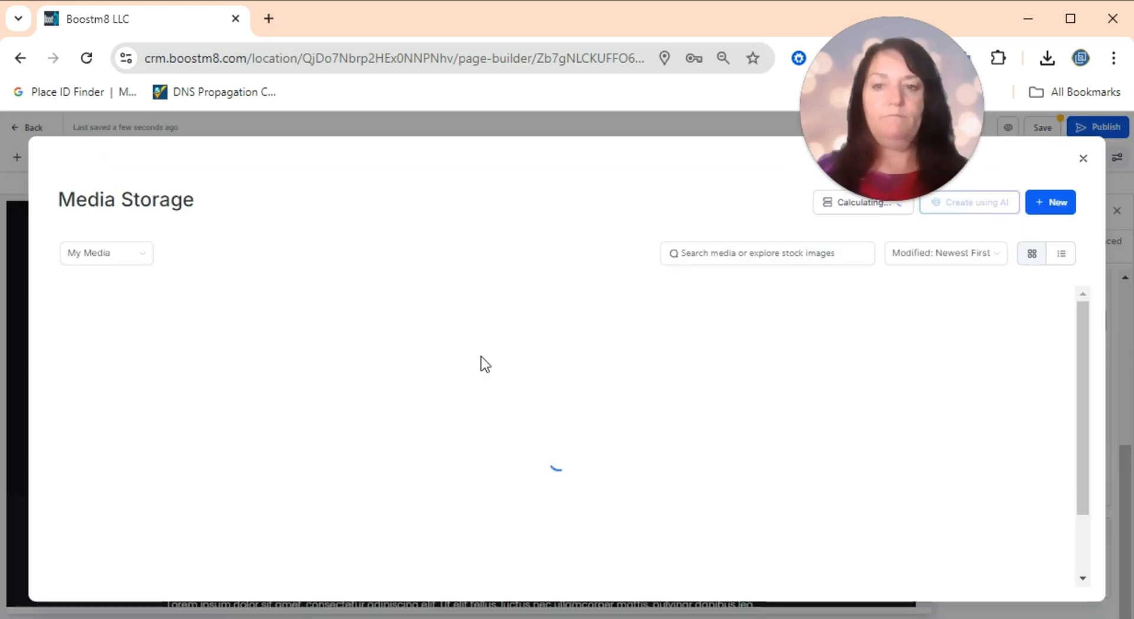
pyautogui.click(772, 468)
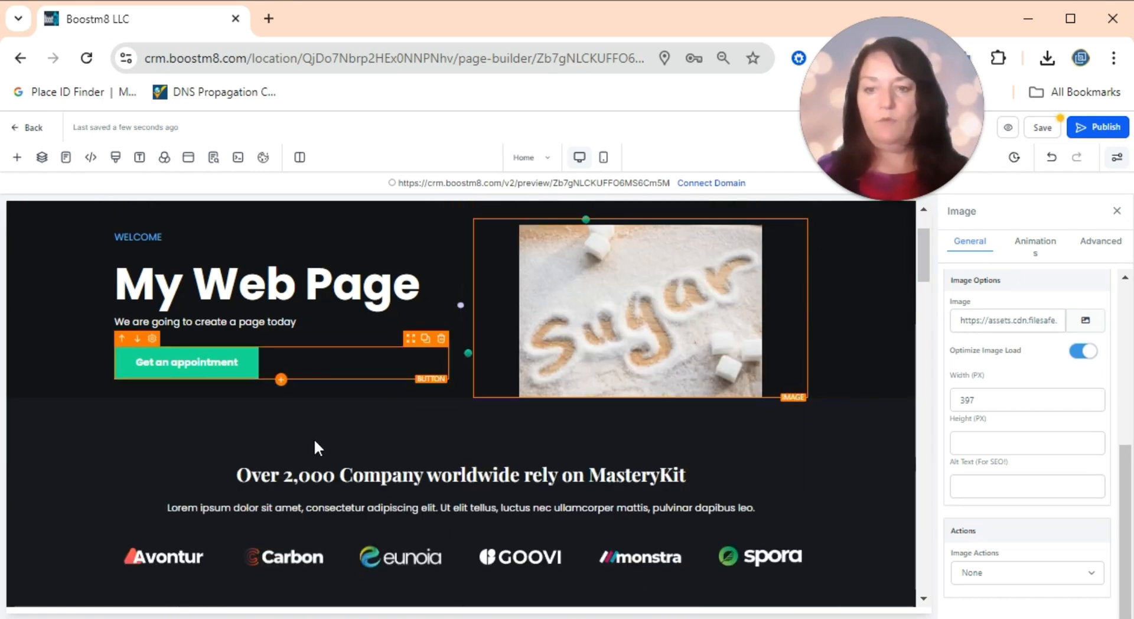
pyautogui.click(505, 562)
pyautogui.moveTo(927, 249); pyautogui.dragTo(926, 276)
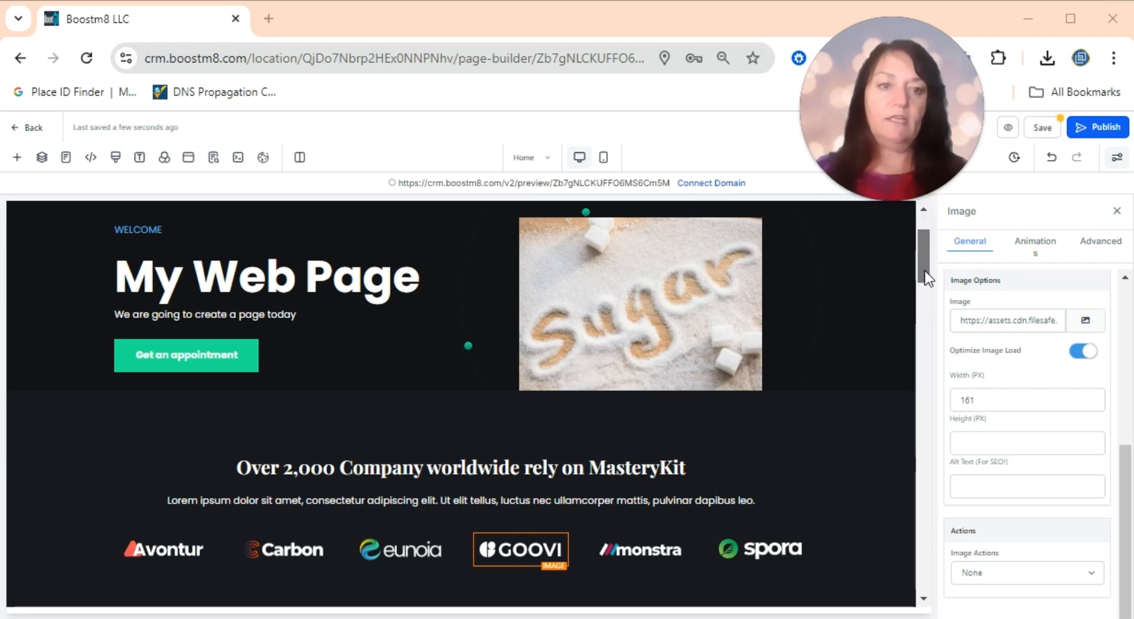
# Add a full-width section below the company logos section and move it up above that section.
pyautogui.click(430, 409)
pyautogui.scroll(-1, 430, 409)
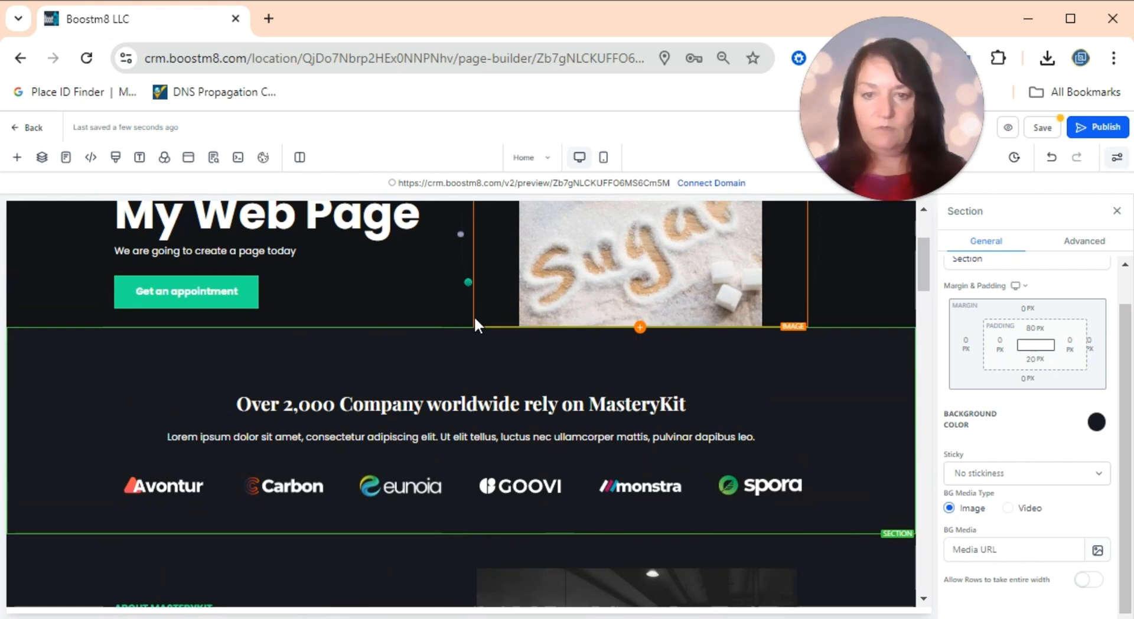
pyautogui.click(460, 534)
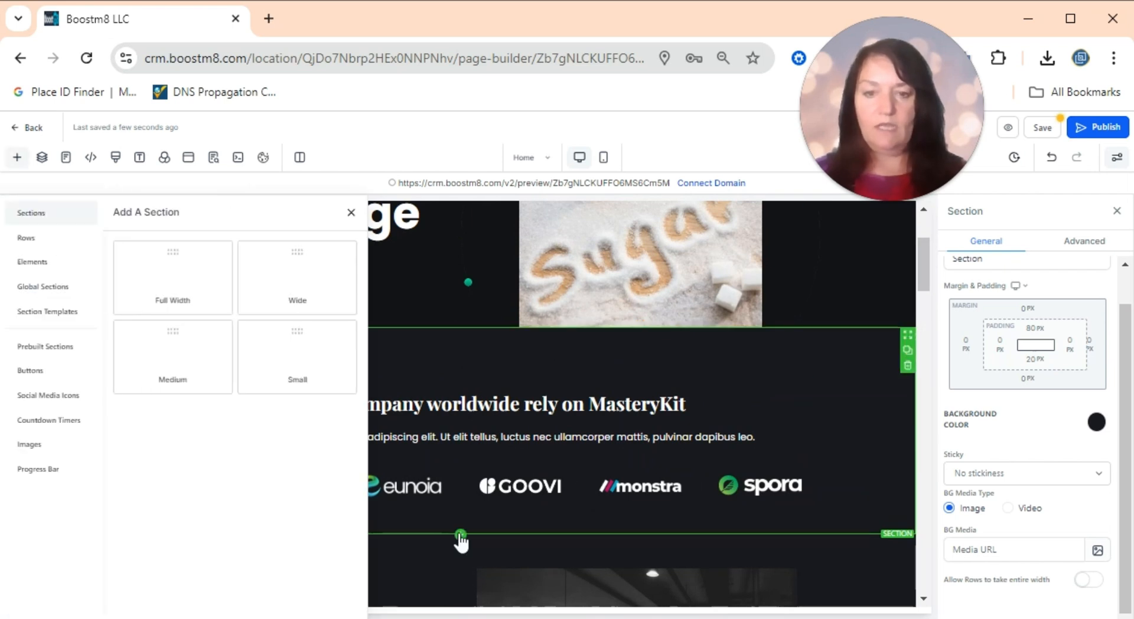
pyautogui.click(168, 278)
pyautogui.moveTo(321, 555); pyautogui.dragTo(331, 359)
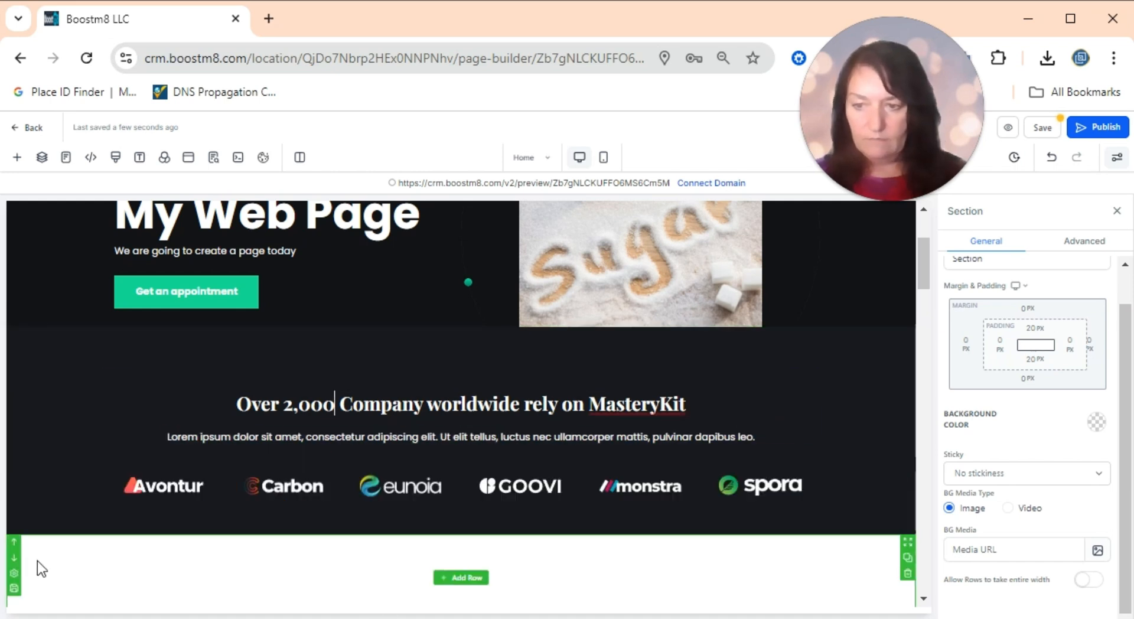
pyautogui.click(13, 543)
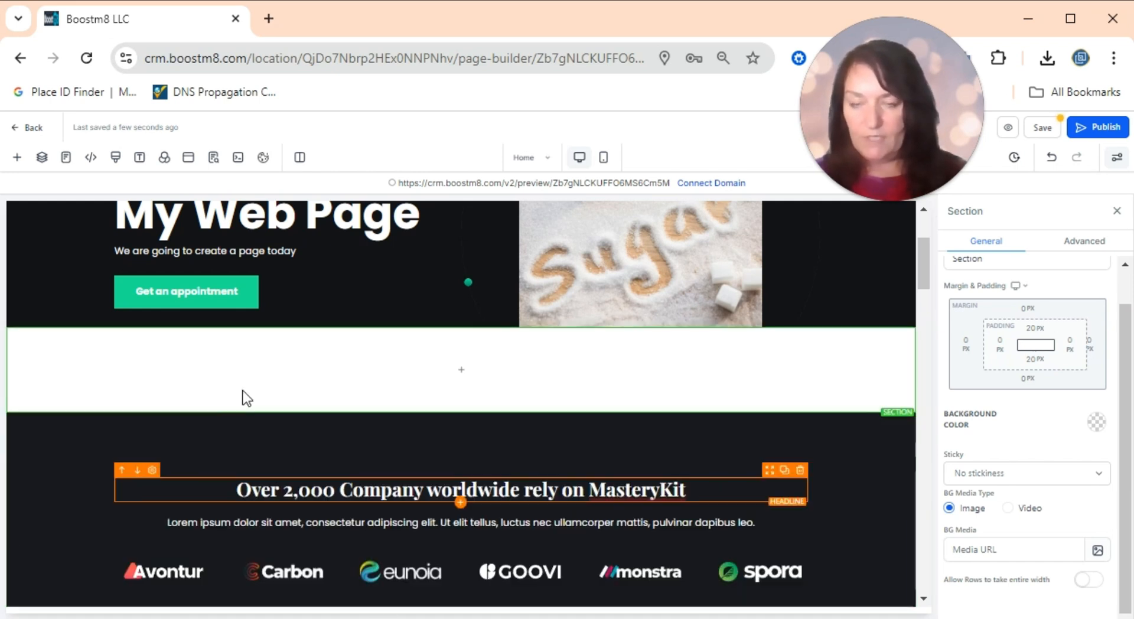
# Add a 1-column row to the new empty section.
pyautogui.click(461, 370)
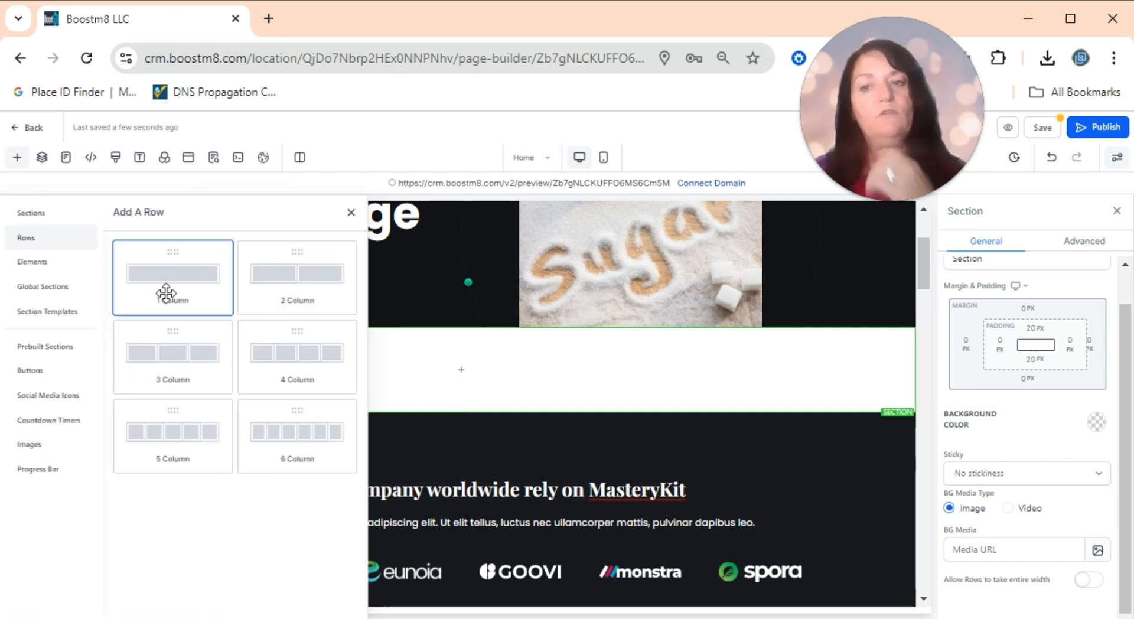
pyautogui.moveTo(166, 288); pyautogui.dragTo(463, 401)
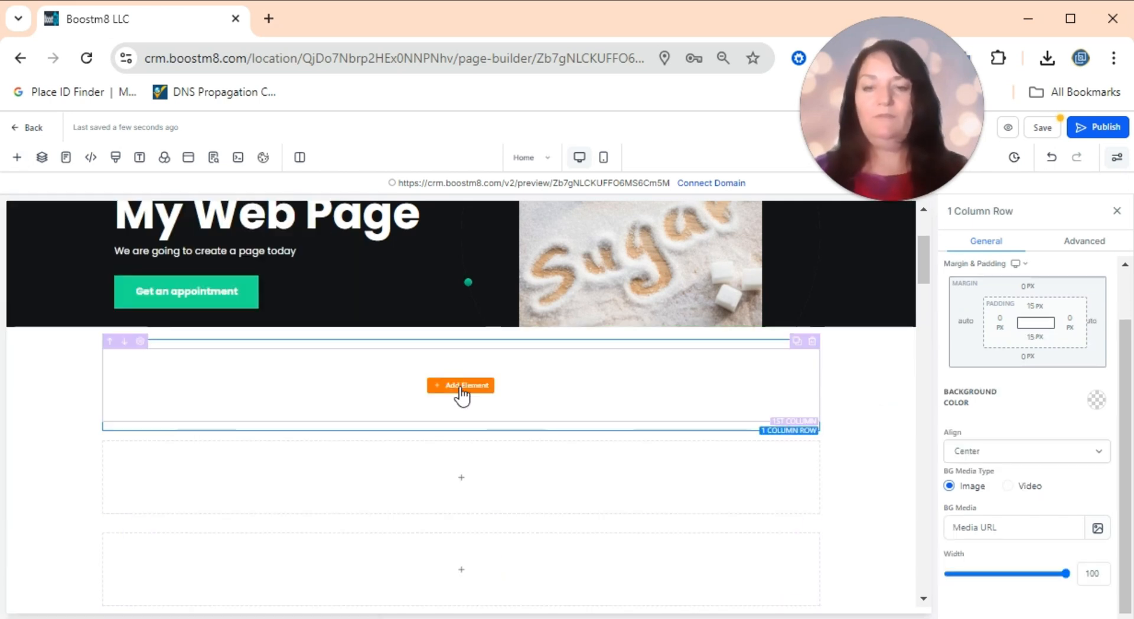
# Add a headline to the new row and place a sub-headline directly beneath it in the same column.
pyautogui.click(461, 386)
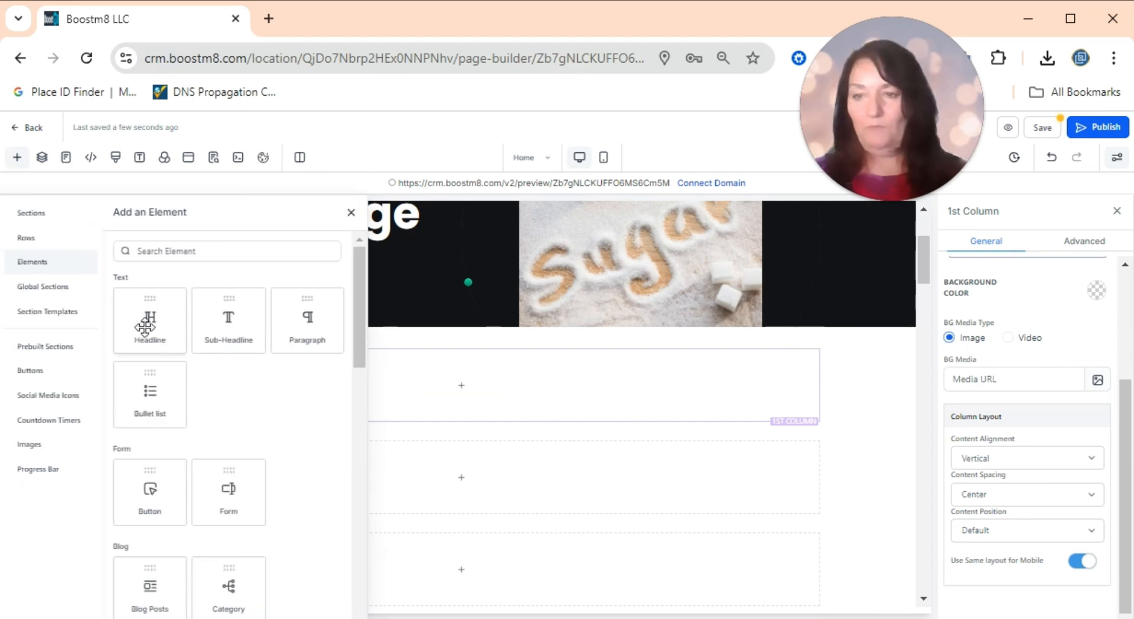
pyautogui.moveTo(149, 333); pyautogui.dragTo(451, 425)
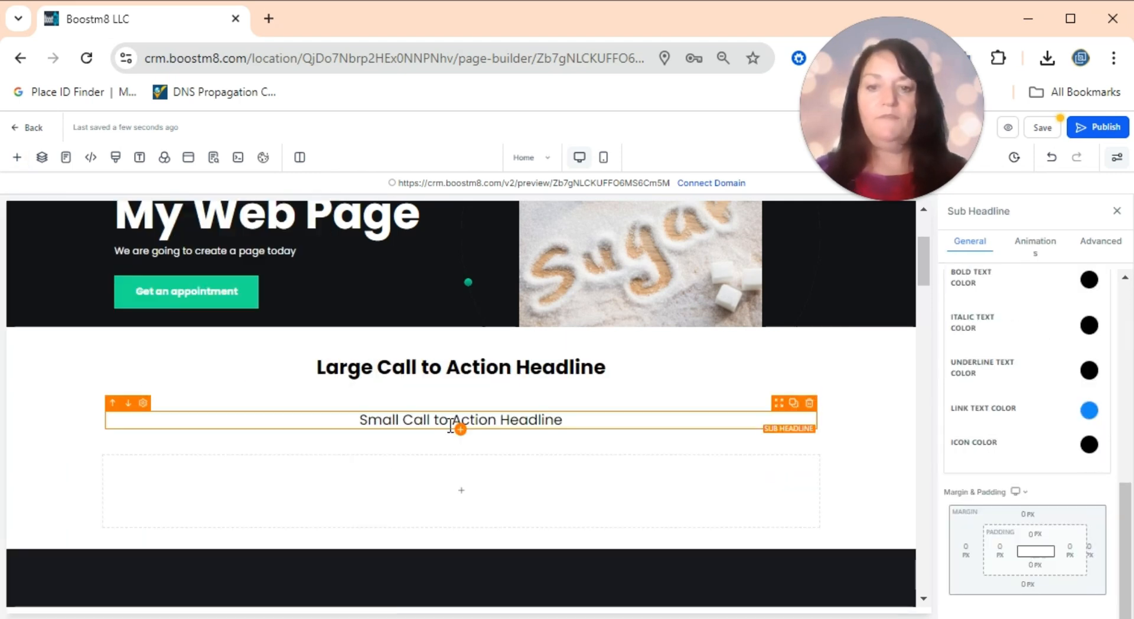
pyautogui.moveTo(778, 403); pyautogui.dragTo(541, 412)
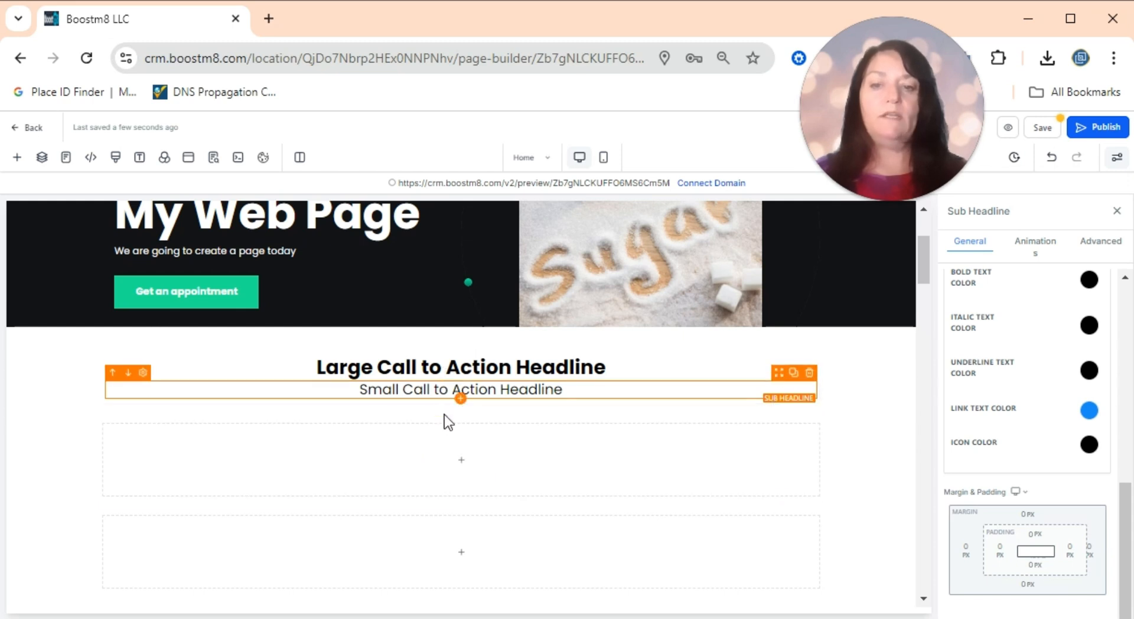
# Add a 1 Step Order element to the empty row below the sub-headline.
pyautogui.click(447, 460)
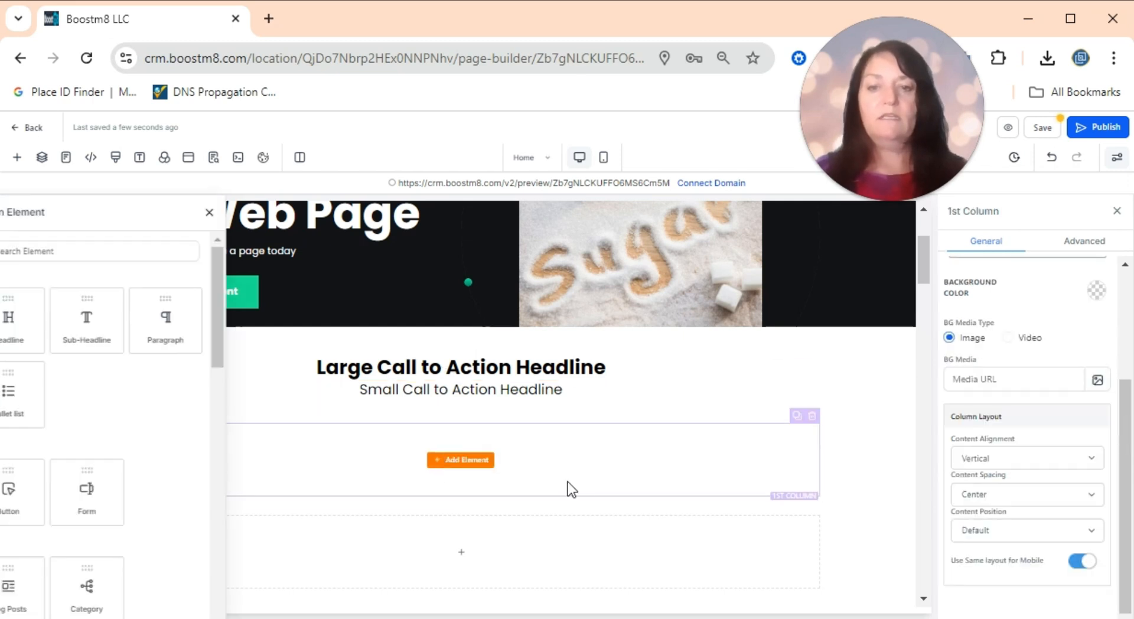
pyautogui.click(177, 251)
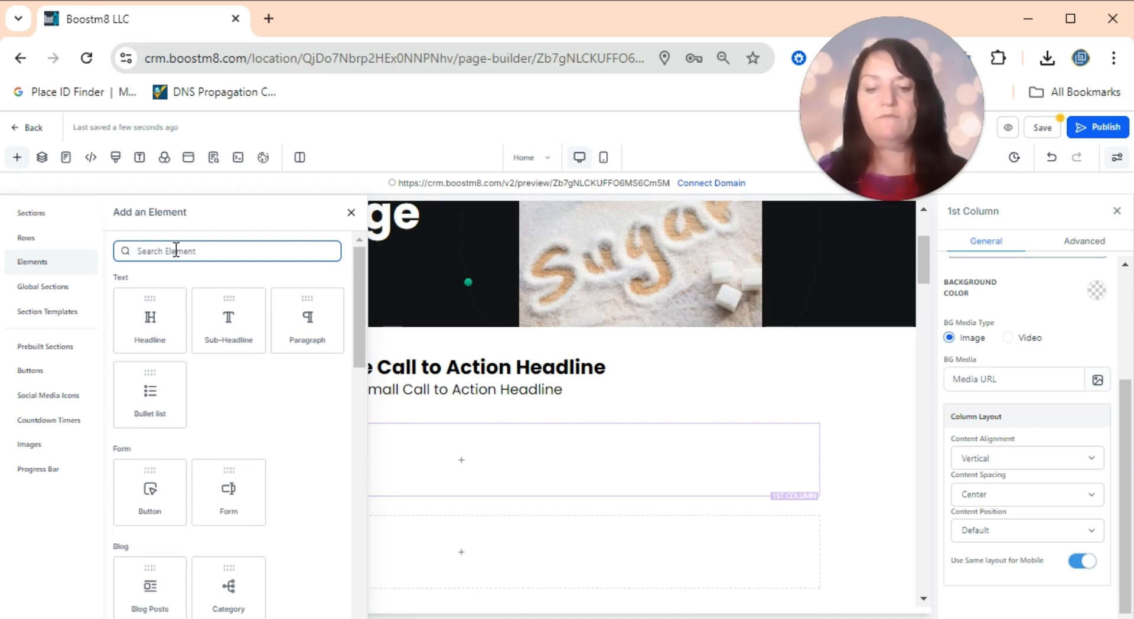
pyautogui.write('order')
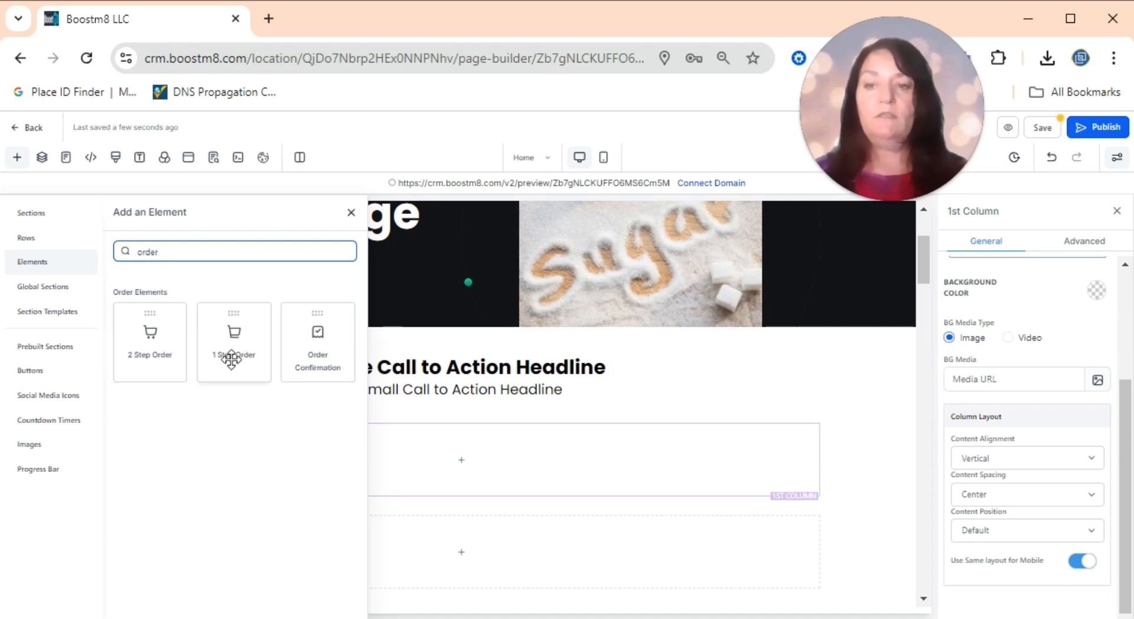
pyautogui.moveTo(221, 361); pyautogui.dragTo(461, 475)
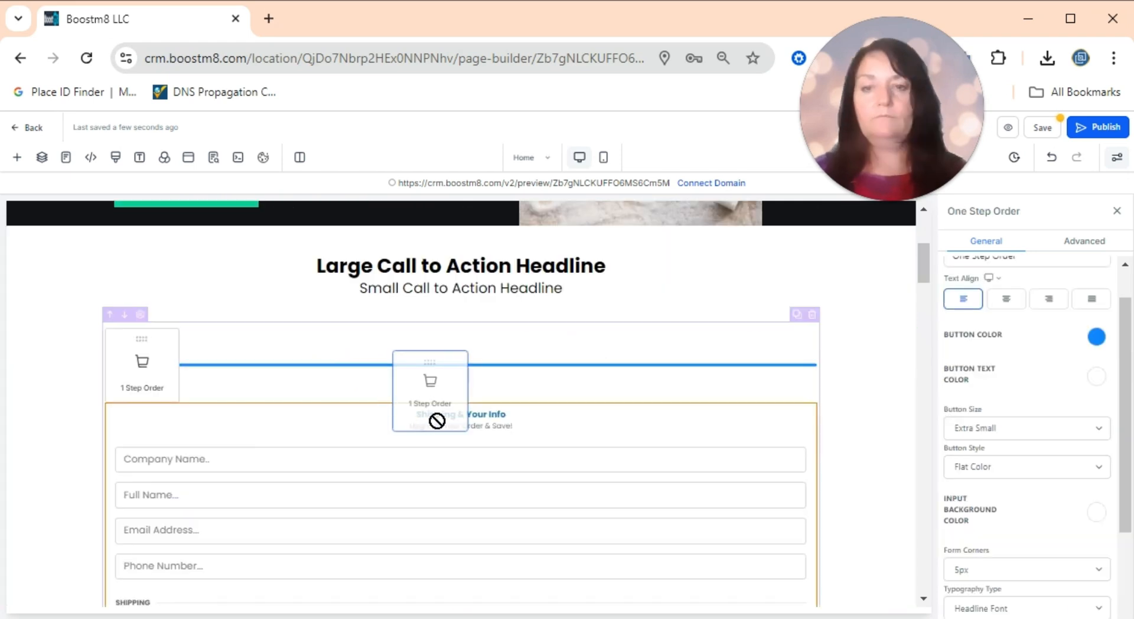
pyautogui.moveTo(436, 422); pyautogui.dragTo(500, 376)
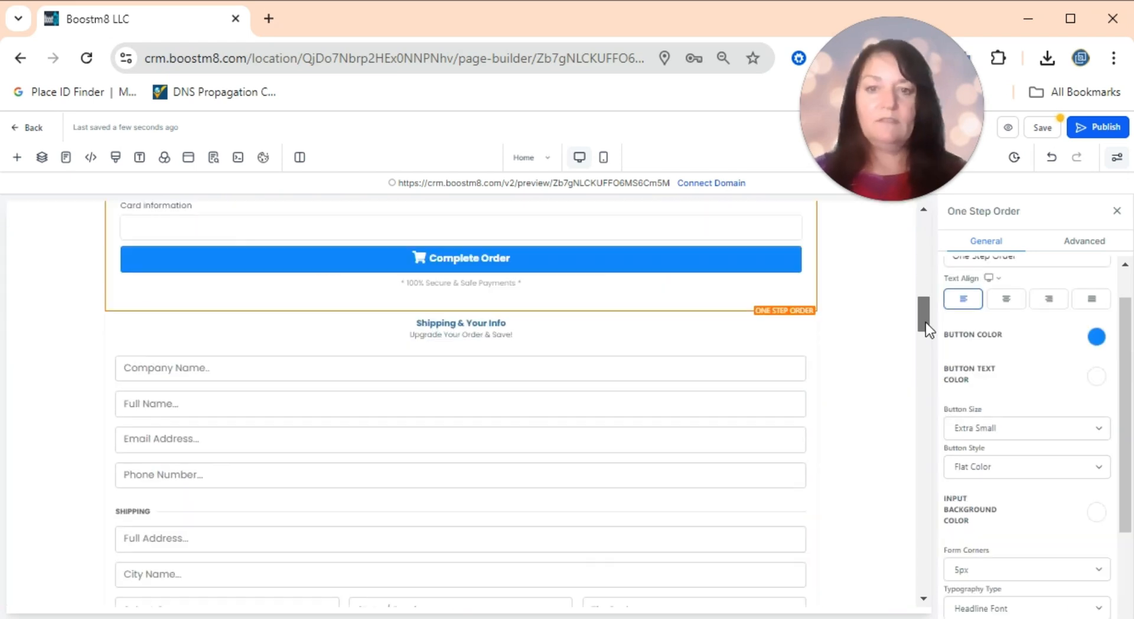
# Delete the duplicate order form below the first one.
pyautogui.click(778, 339)
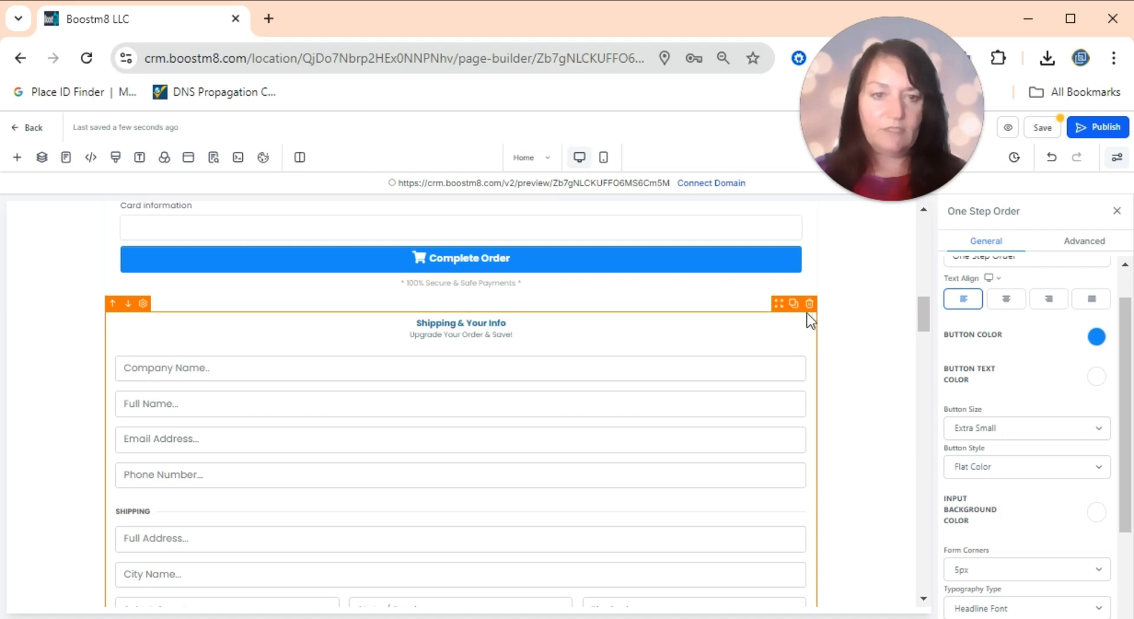
pyautogui.click(808, 306)
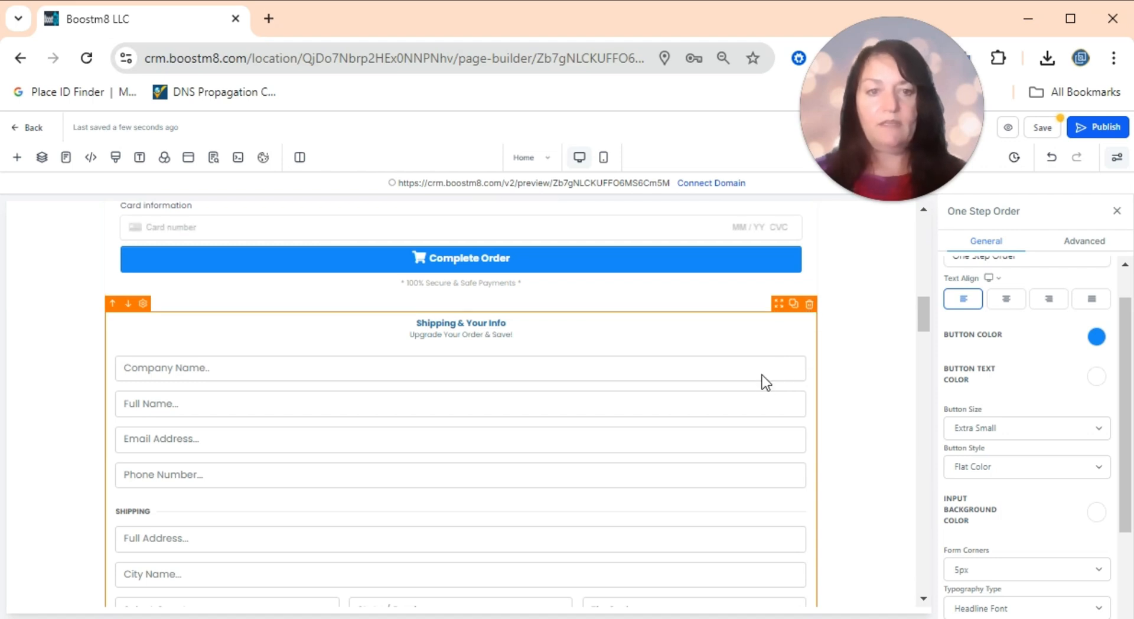
# Replace the new section's headline with "Get Your Awesome Product Now!" and its sub-headline with "Hurry Before This Offer Ends.".
pyautogui.moveTo(927, 339); pyautogui.dragTo(927, 339)
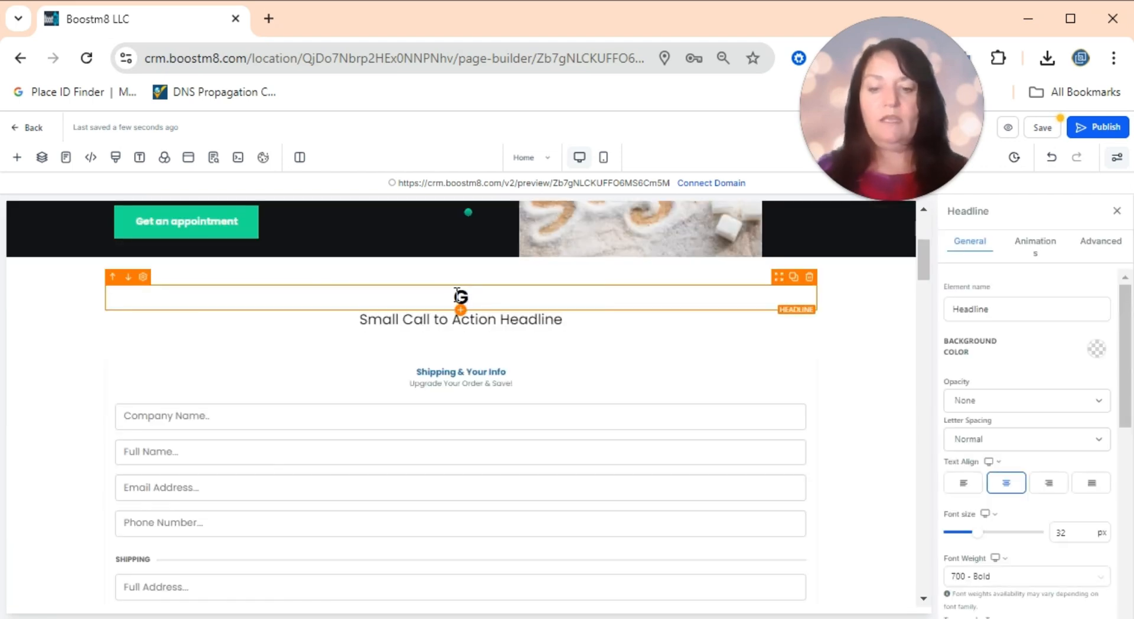
pyautogui.write('et Your Awesome')
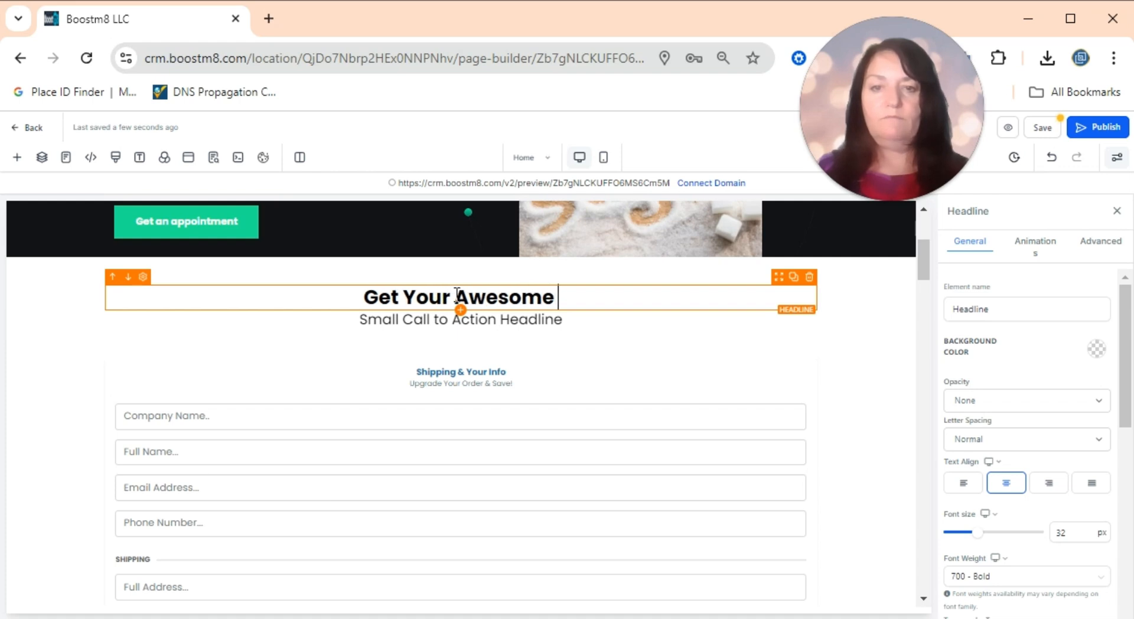
pyautogui.write(' Product Now!')
pyautogui.tripleClick(437, 319)
pyautogui.write('Hurry ')
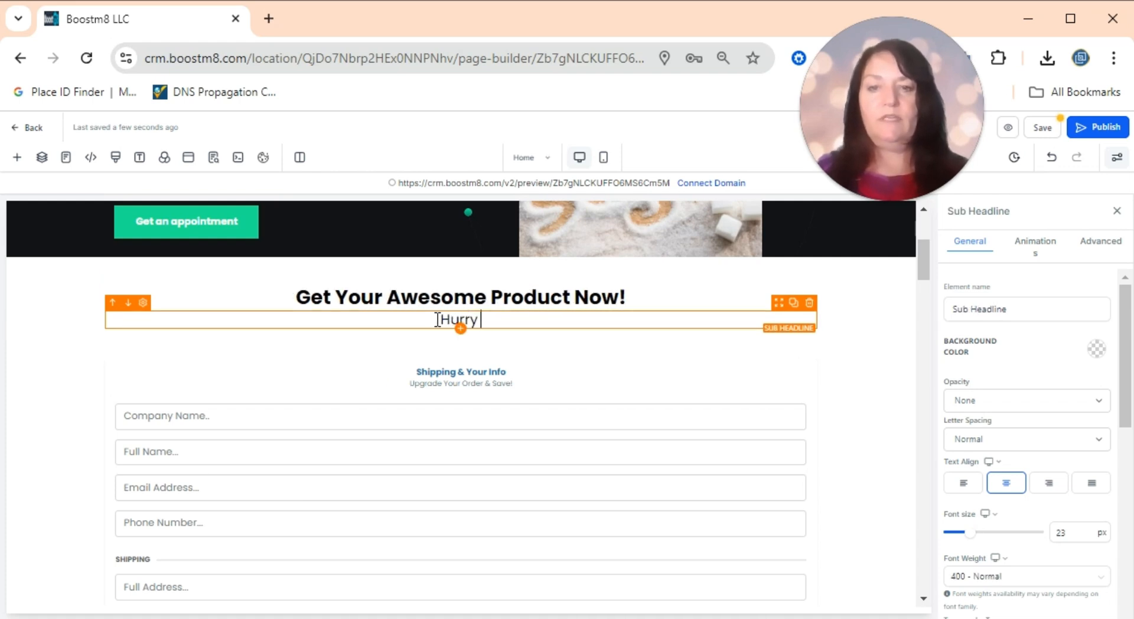
pyautogui.write('Before This Of')
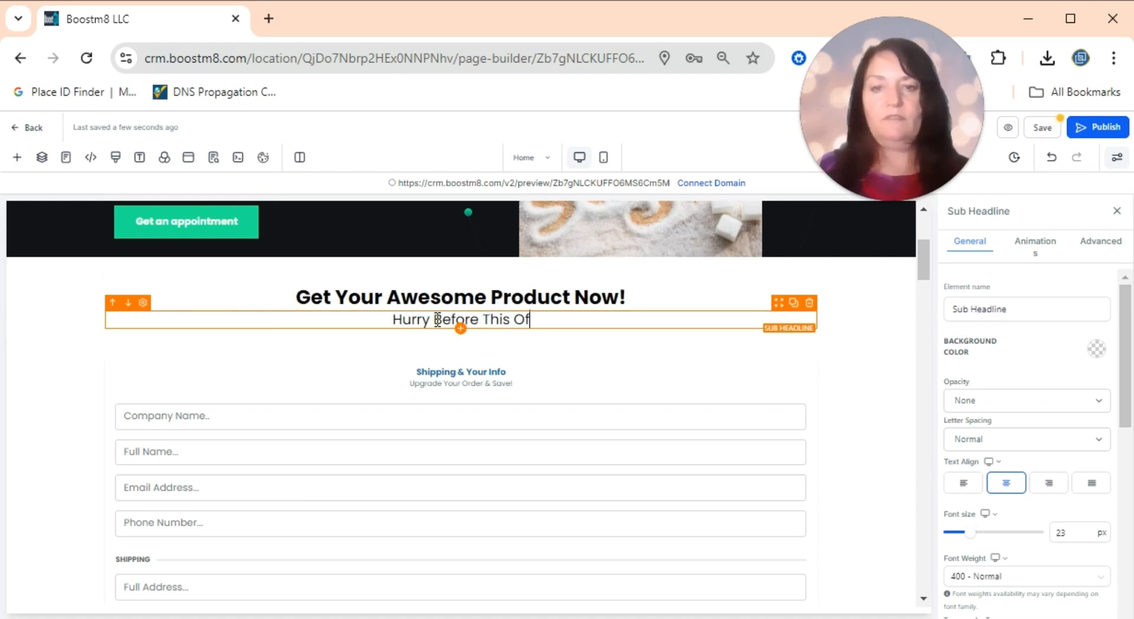
pyautogui.write('fer Ends.')
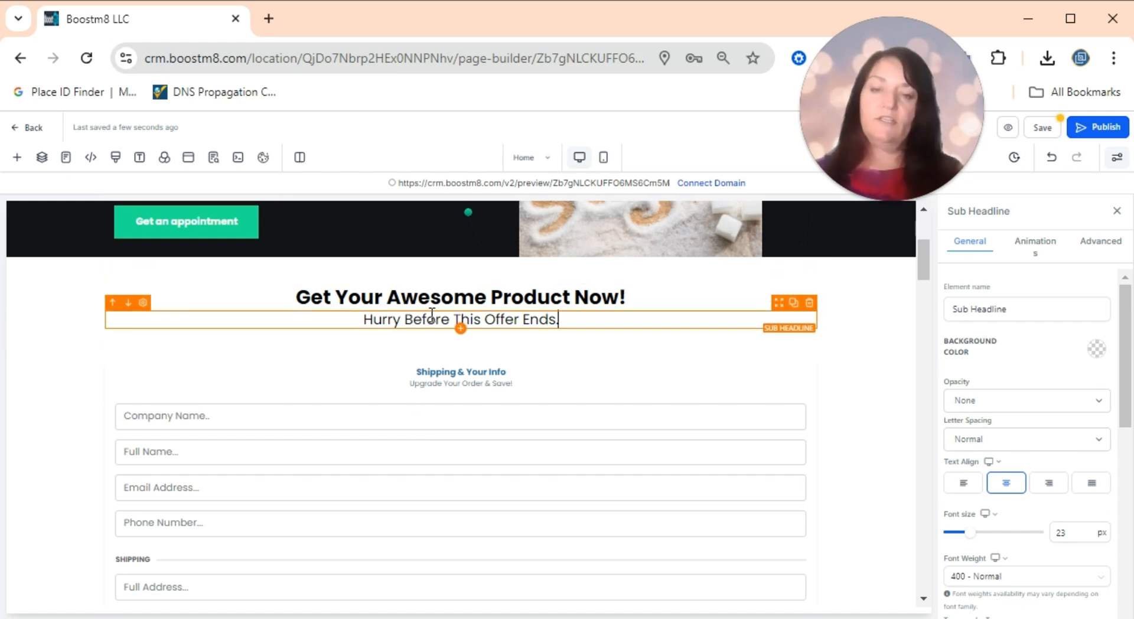
# Set the button size of the one-step order form to Medium.
pyautogui.click(444, 381)
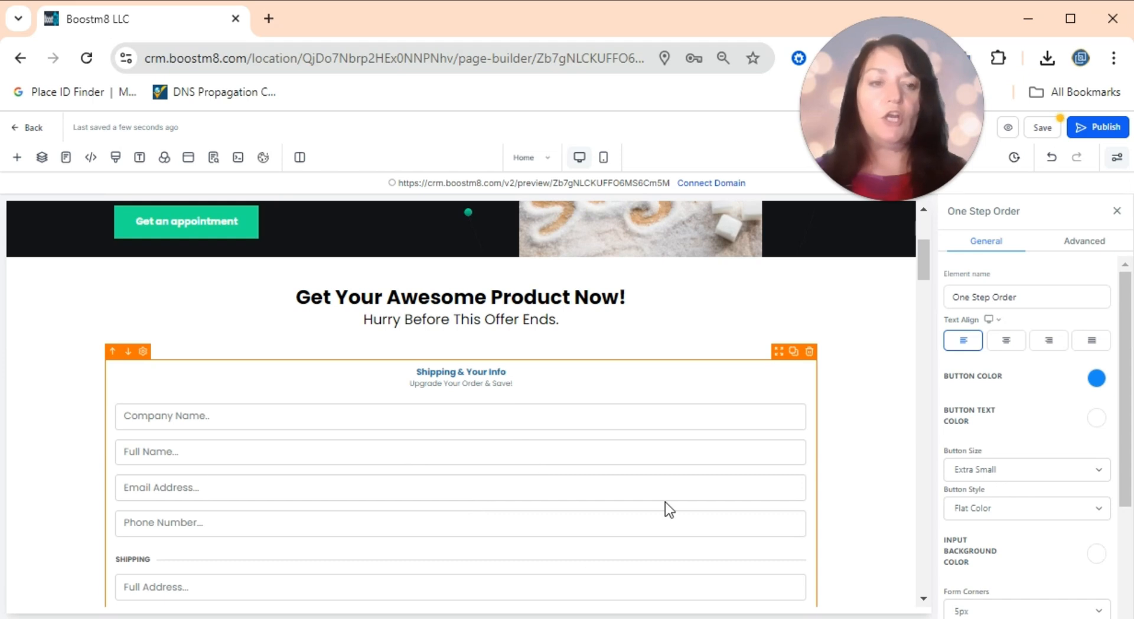
pyautogui.click(1048, 300)
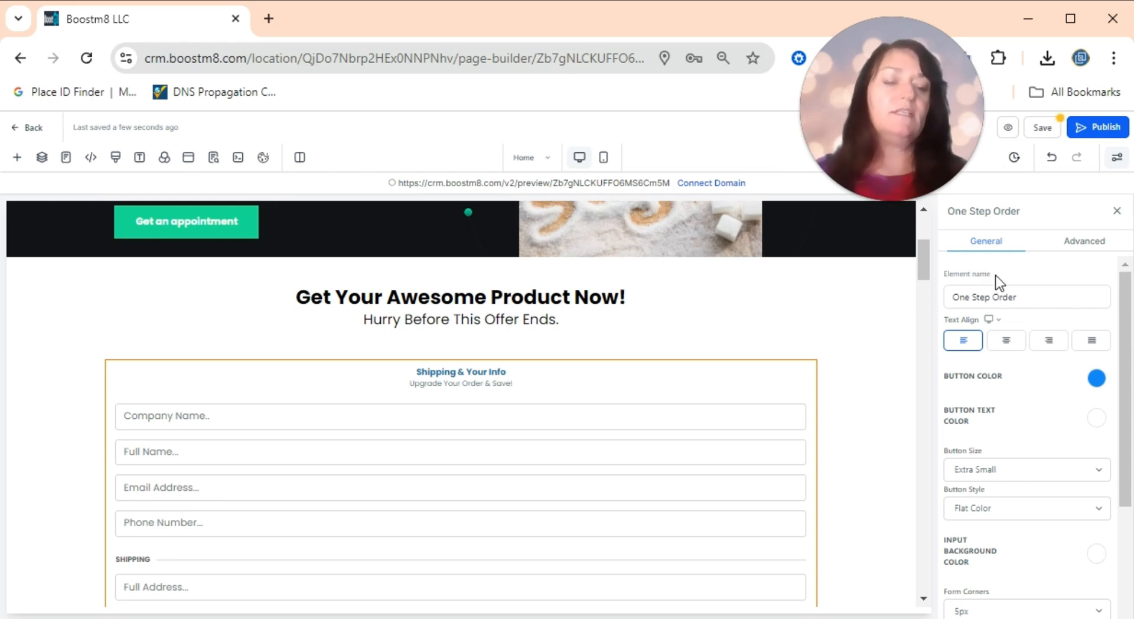
pyautogui.moveTo(1126, 301); pyautogui.dragTo(1129, 344)
pyautogui.scroll(-2, 991, 336)
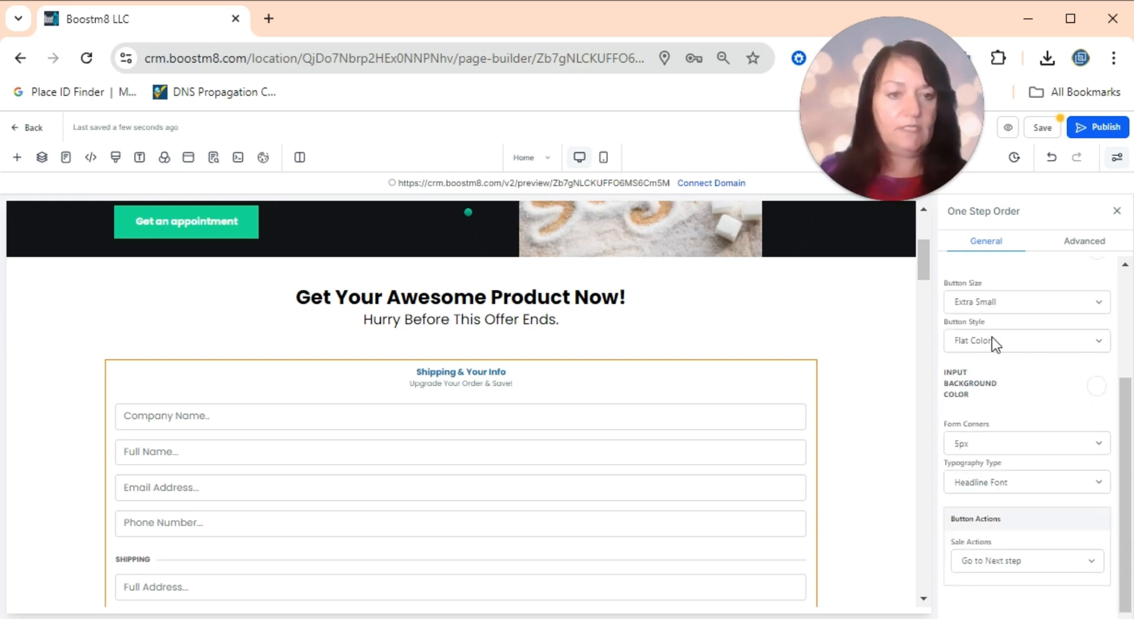
pyautogui.click(985, 298)
pyautogui.click(983, 371)
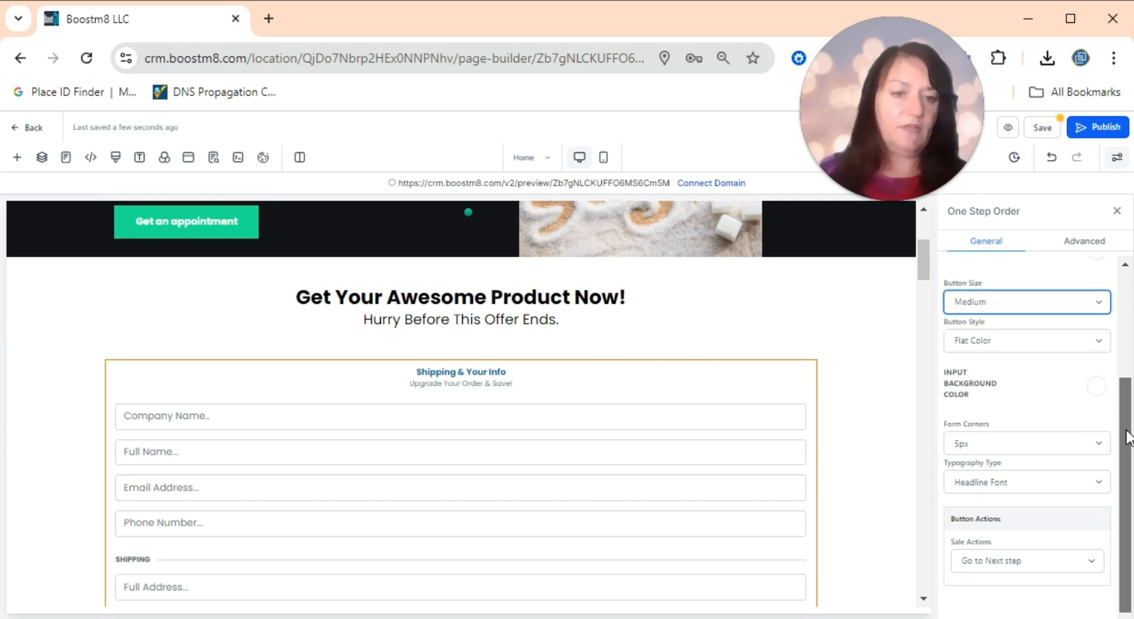
# Set the background color of the order form's section to a near-black preset matching the hero section.
pyautogui.tripleClick(872, 318)
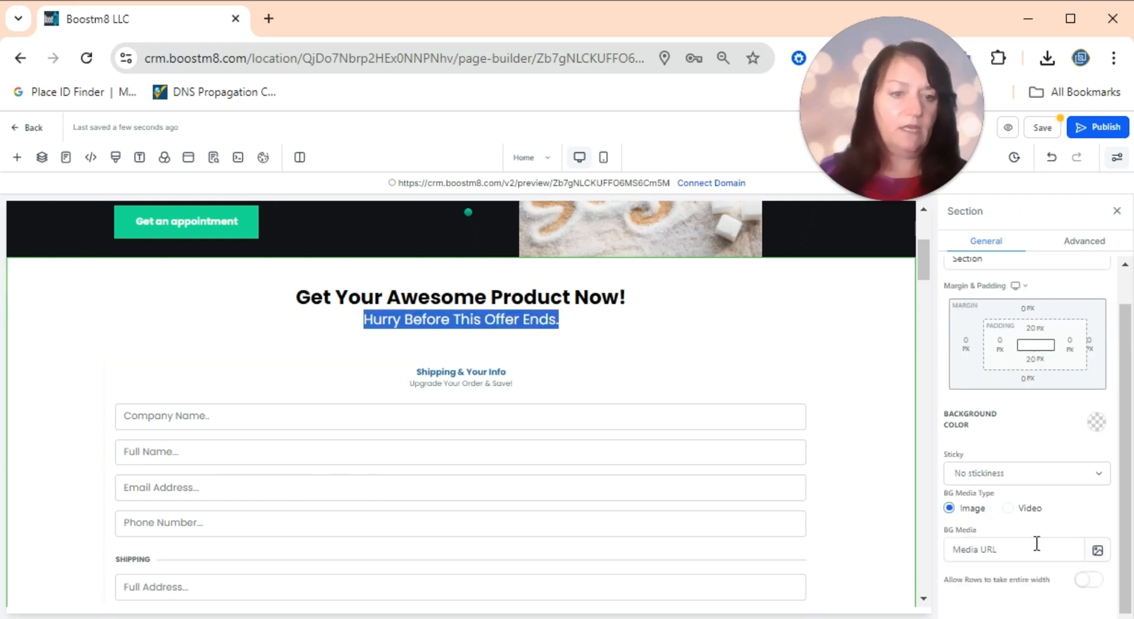
pyautogui.click(1097, 422)
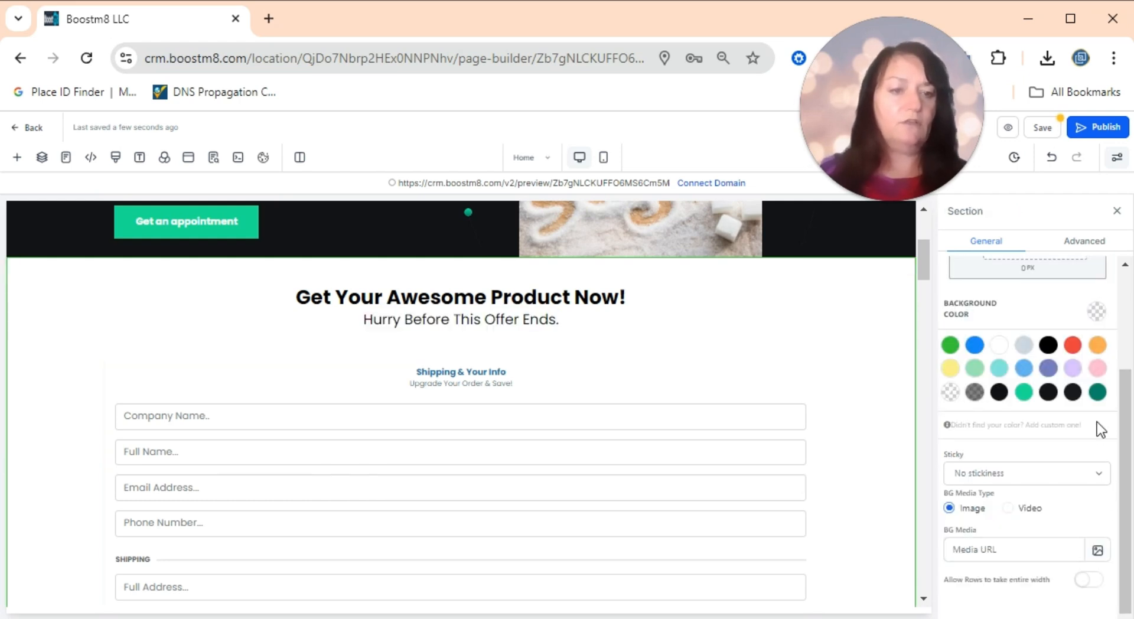
pyautogui.click(1051, 393)
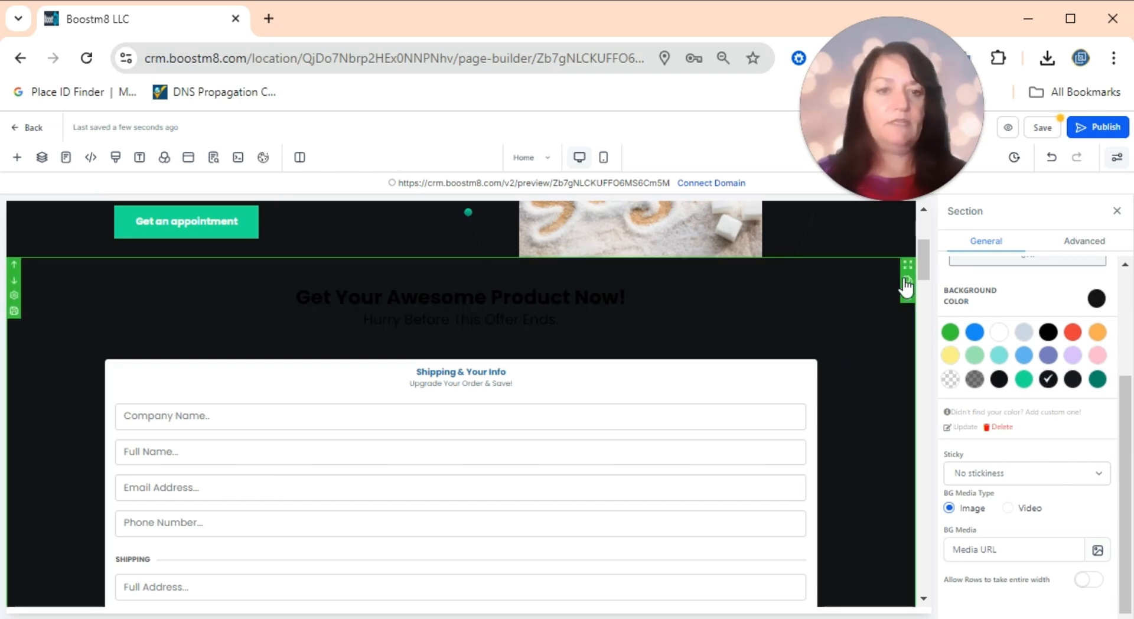
# Set the order form's headline to "Your Information" and its sub-headline to "Secure Order Form".
pyautogui.moveTo(922, 254)
pyautogui.mouseDown()
pyautogui.moveTo(924, 319)
pyautogui.moveTo(928, 260)
pyautogui.moveTo(930, 271)
pyautogui.mouseUp()
pyautogui.click(788, 254)
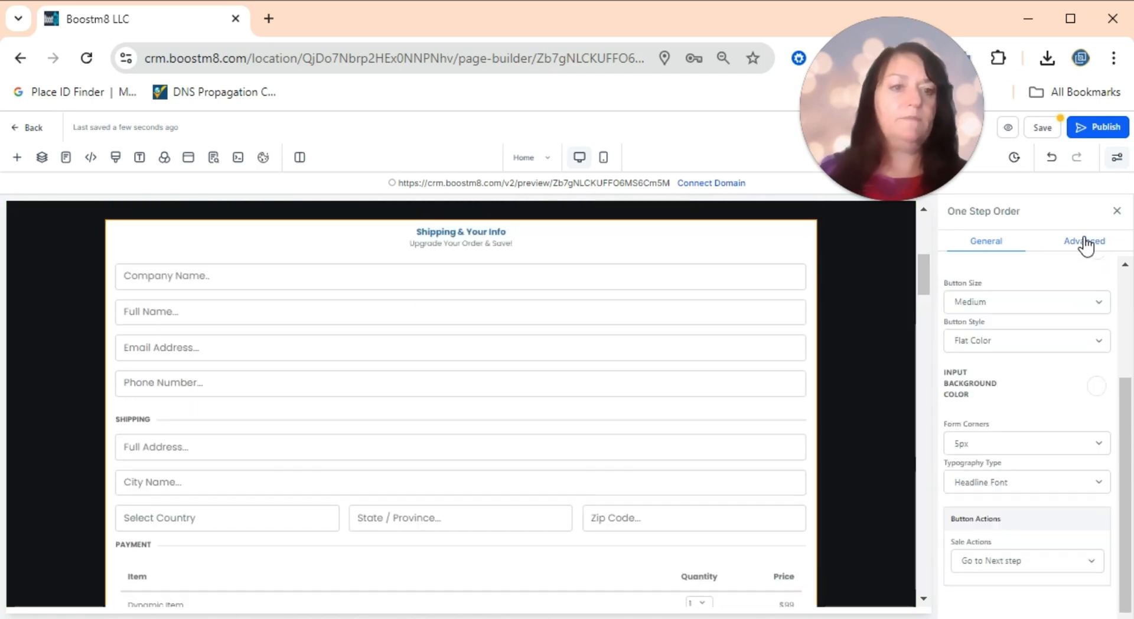
pyautogui.click(1085, 244)
pyautogui.scroll(10, 1040, 413)
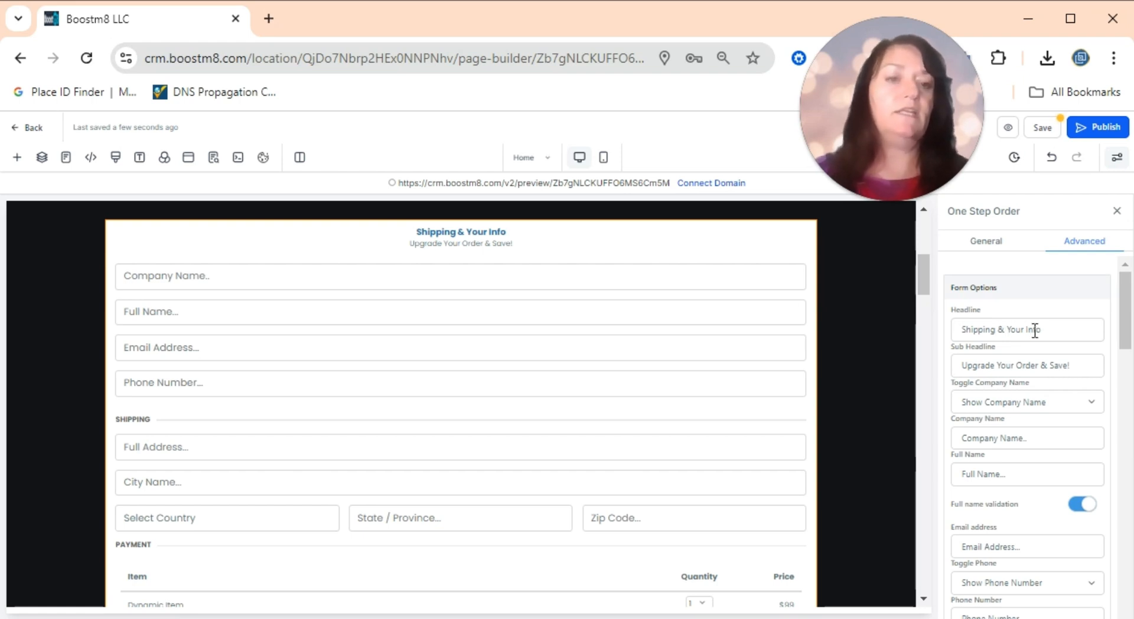
pyautogui.moveTo(1045, 328); pyautogui.dragTo(945, 330)
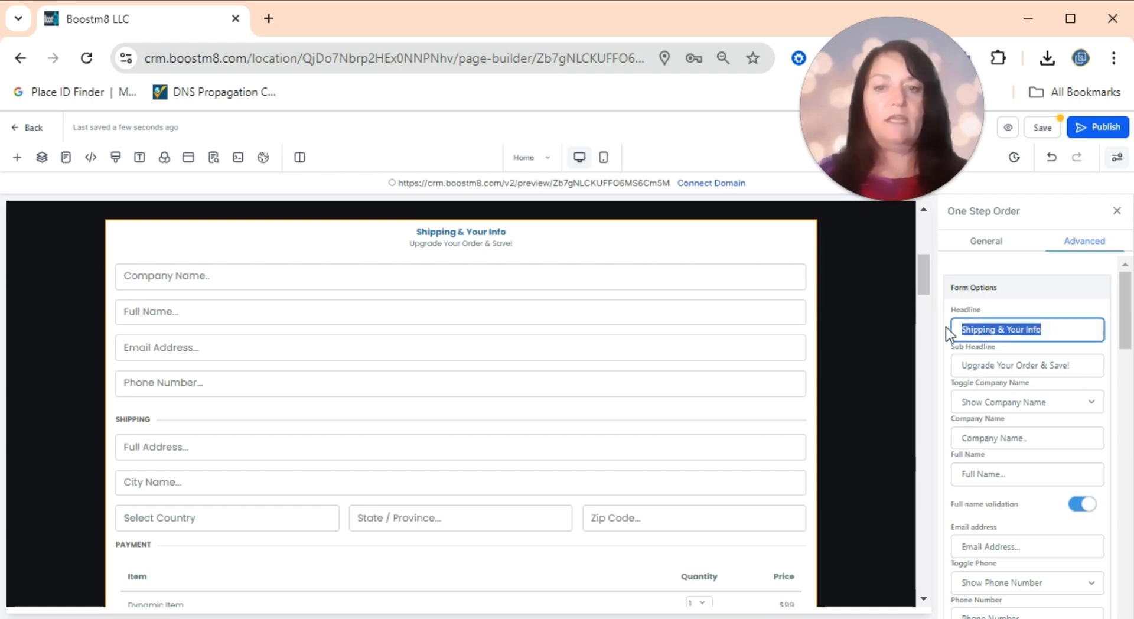
pyautogui.write('Your Information')
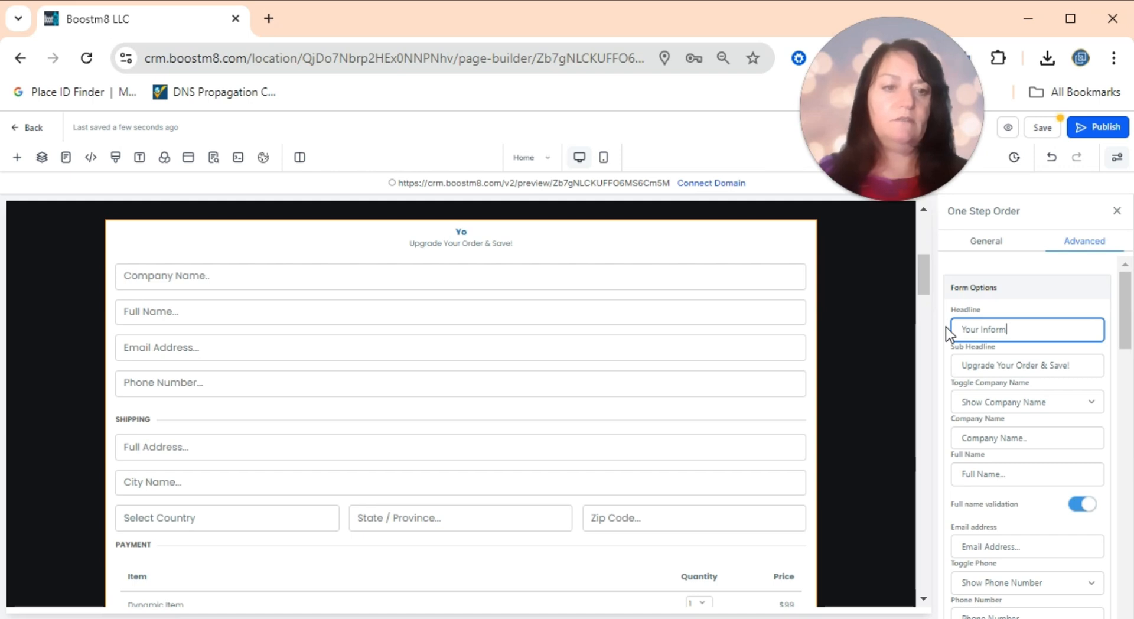
pyautogui.click(980, 366)
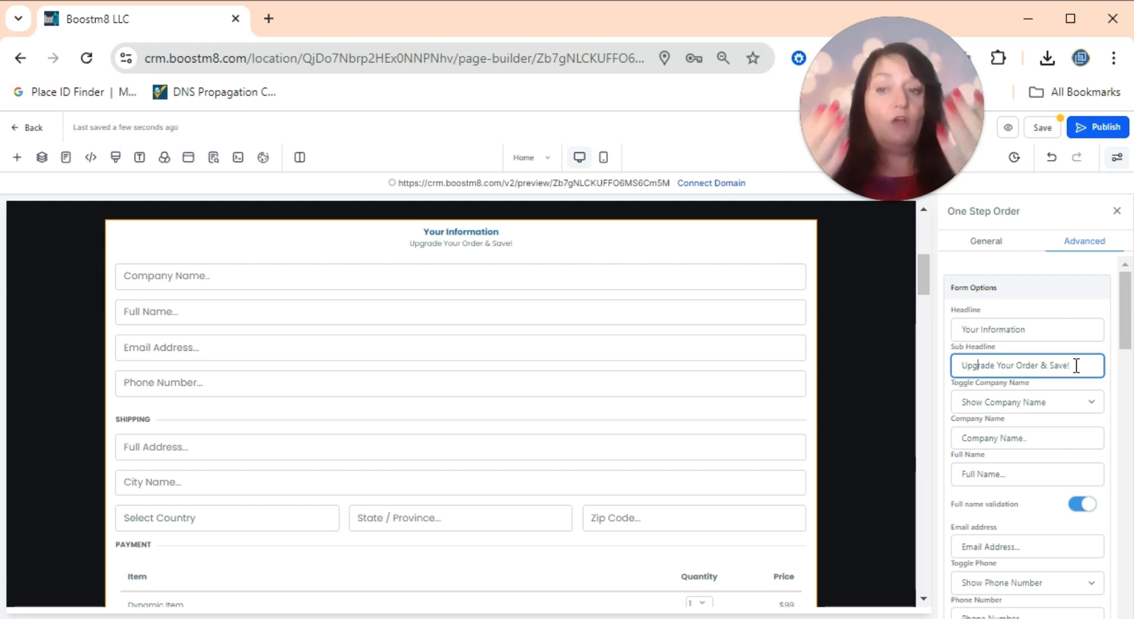
pyautogui.moveTo(1075, 365); pyautogui.dragTo(961, 366)
pyautogui.write('Secure Order Form')
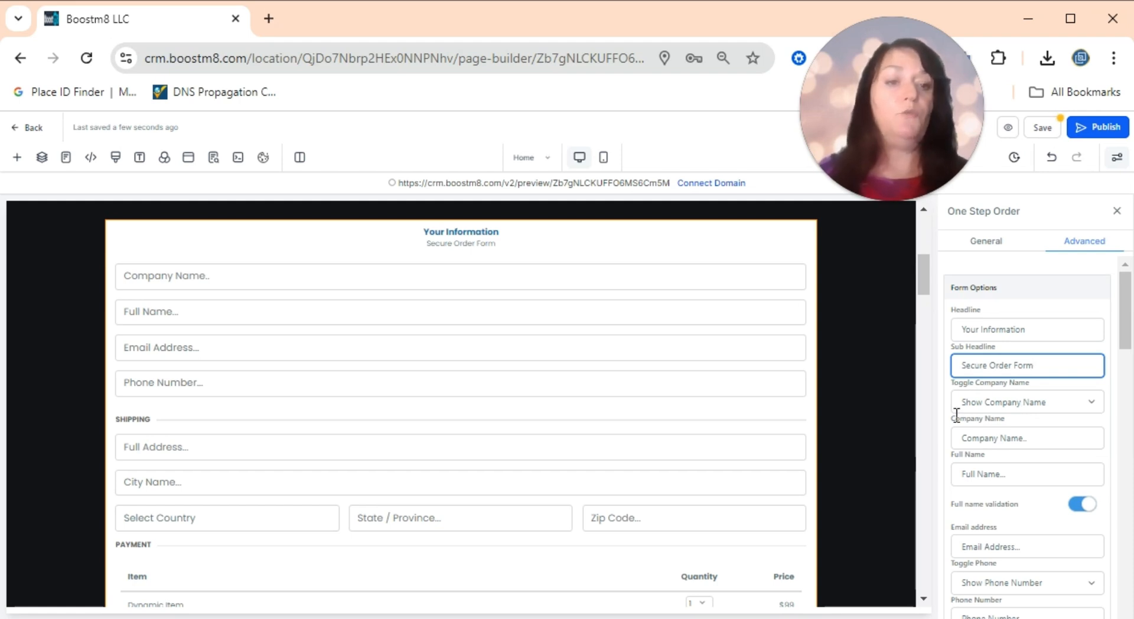
# Hide the company name field in the order form.
pyautogui.click(1015, 403)
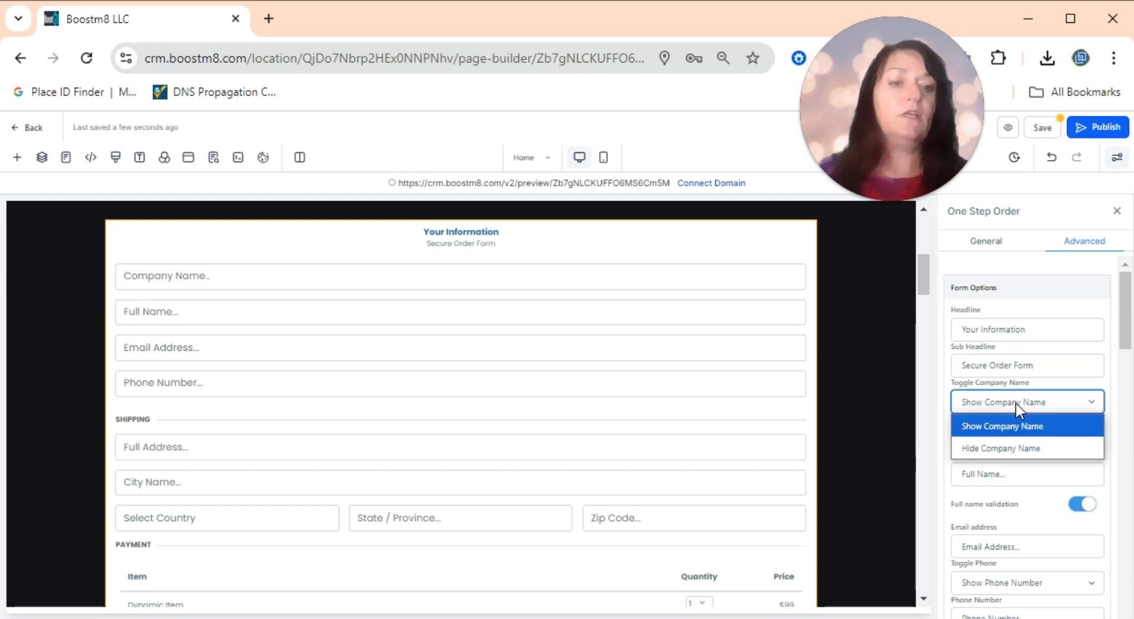
pyautogui.click(1004, 448)
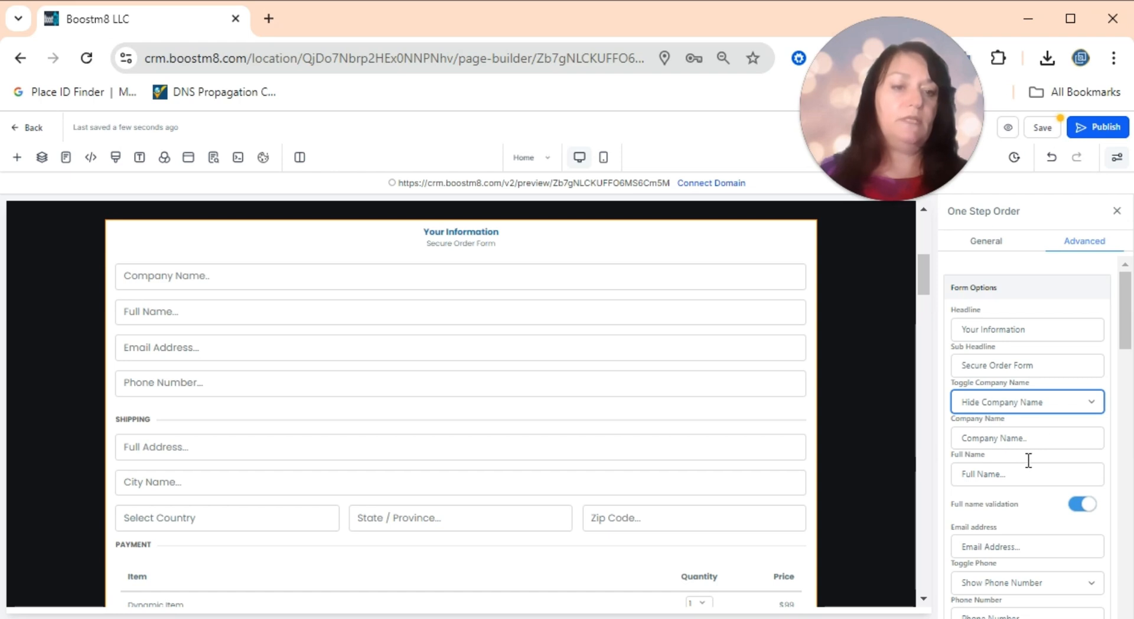
# Hide the order form's shipping fields and show them again.
pyautogui.scroll(-3, 1006, 322)
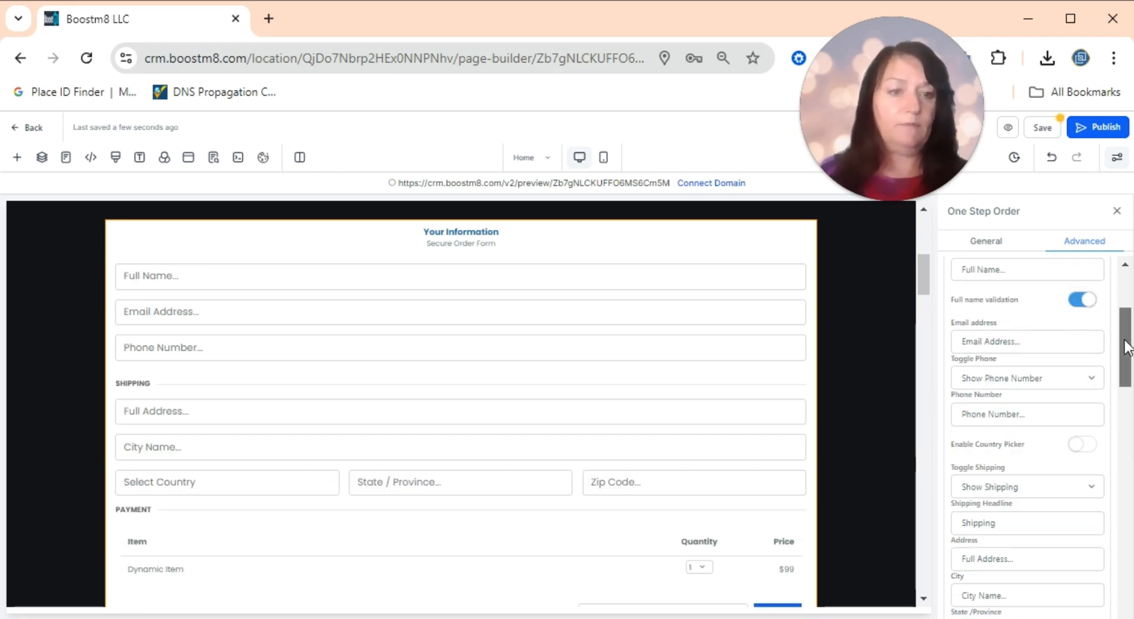
pyautogui.scroll(-1, 1003, 329)
pyautogui.scroll(-1, 1008, 327)
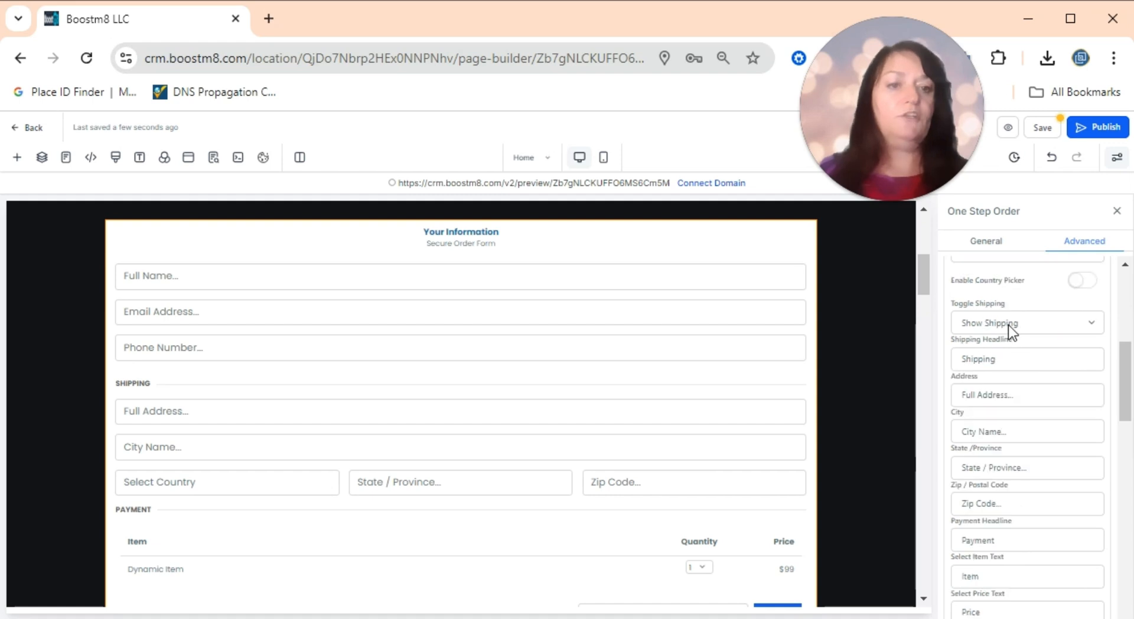
pyautogui.click(1007, 325)
pyautogui.click(998, 368)
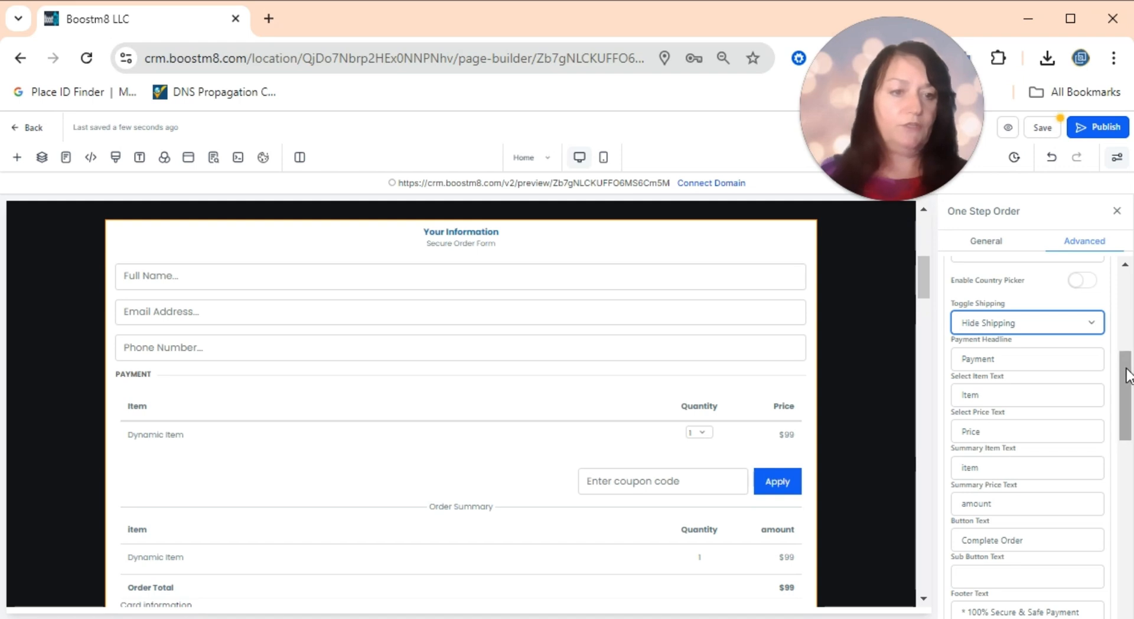
pyautogui.moveTo(1124, 372)
pyautogui.mouseDown()
pyautogui.moveTo(1124, 388)
pyautogui.moveTo(1125, 377)
pyautogui.mouseUp()
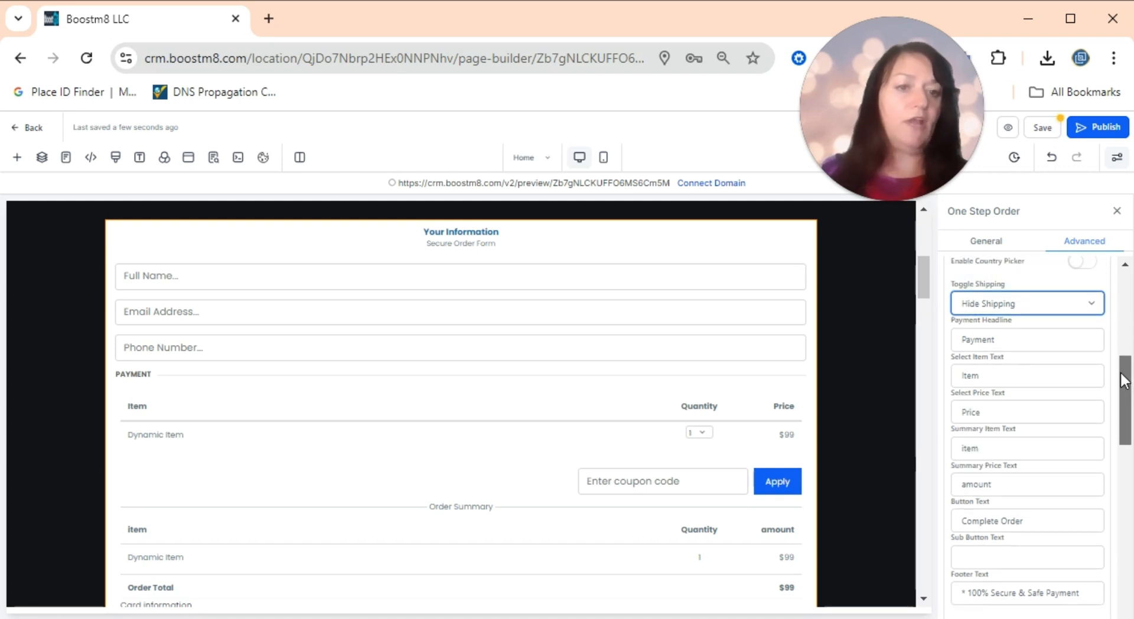
pyautogui.click(984, 306)
pyautogui.click(987, 322)
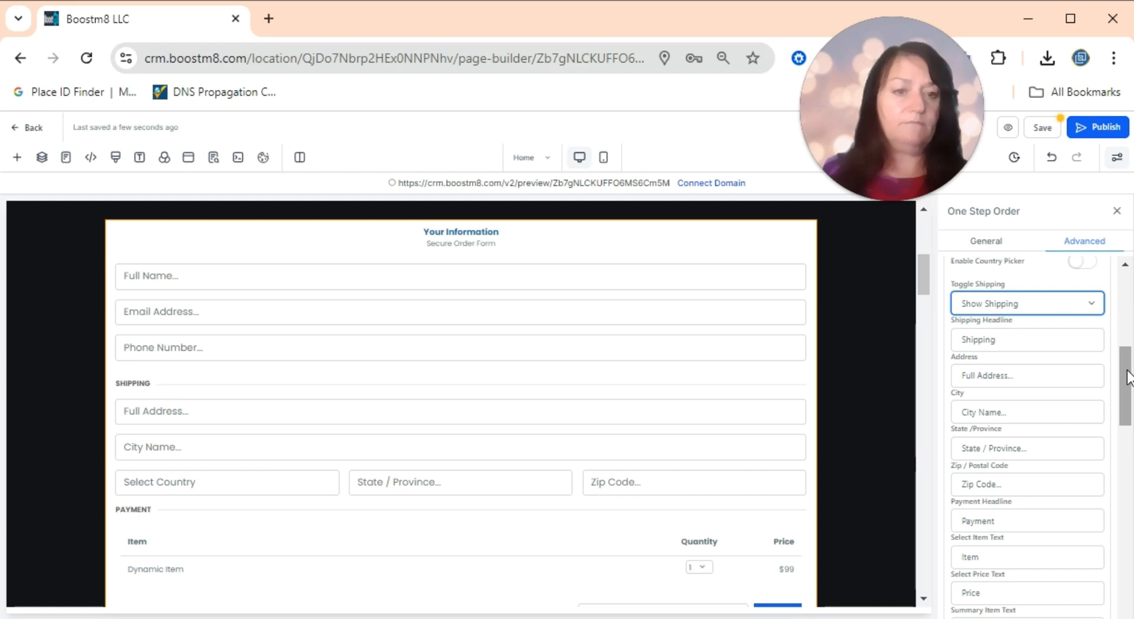
# Hide the order form's shipping fields.
pyautogui.scroll(-1, 1128, 376)
pyautogui.scroll(1, 1127, 377)
pyautogui.click(997, 310)
pyautogui.click(987, 356)
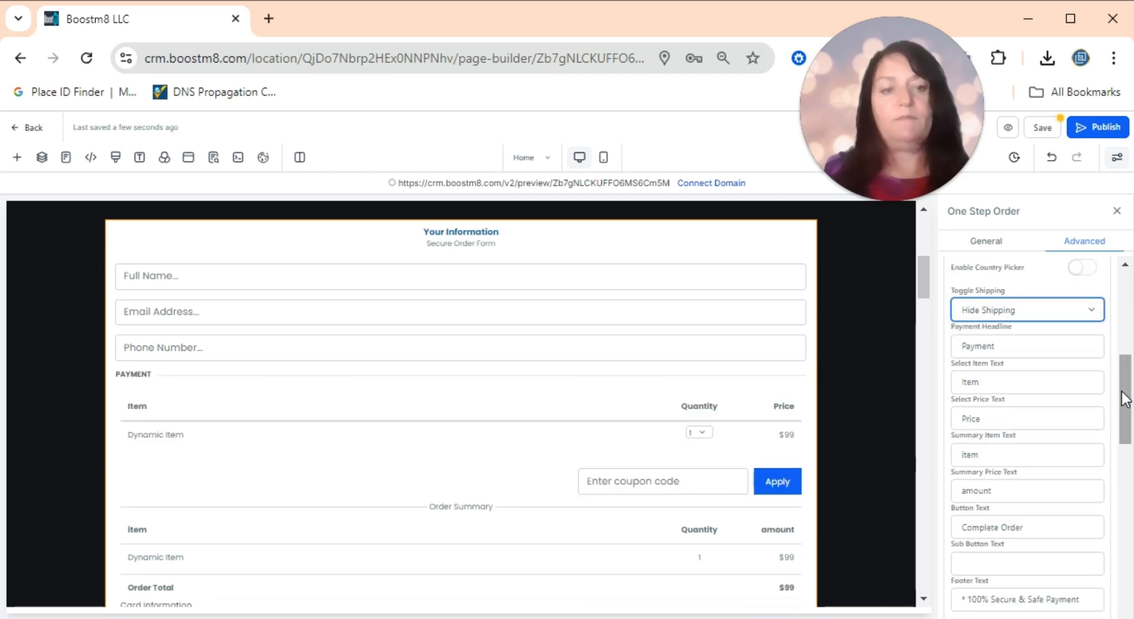
# Turn on the product description in the order form's main product options.
pyautogui.moveTo(1127, 373)
pyautogui.mouseDown()
pyautogui.moveTo(1125, 411)
pyautogui.moveTo(1124, 387)
pyautogui.mouseUp()
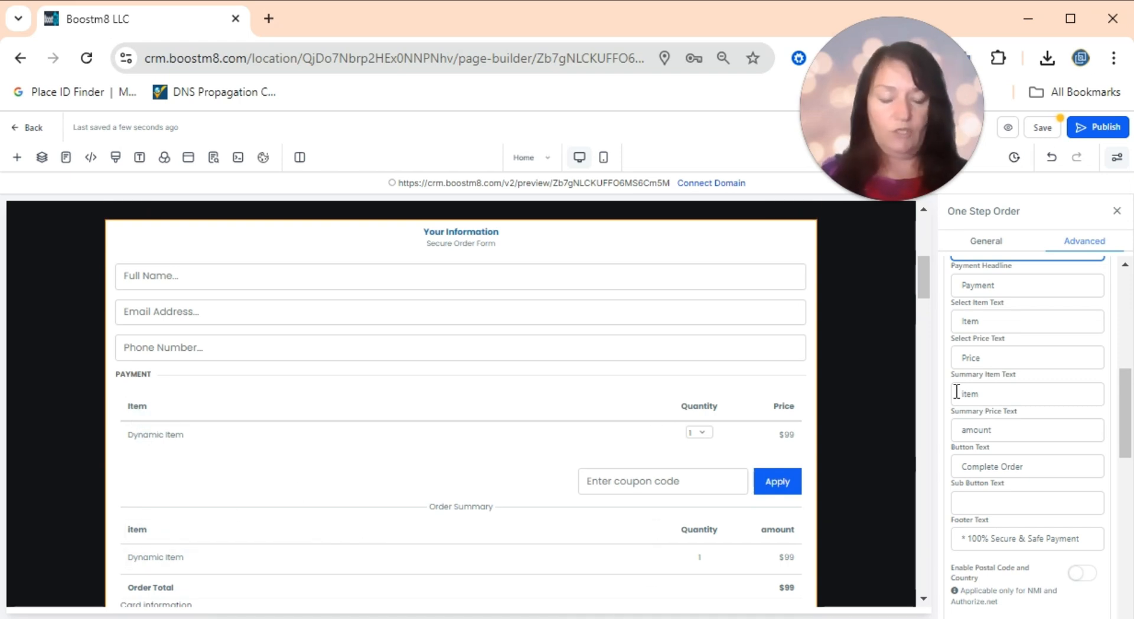
pyautogui.scroll(-3, 924, 290)
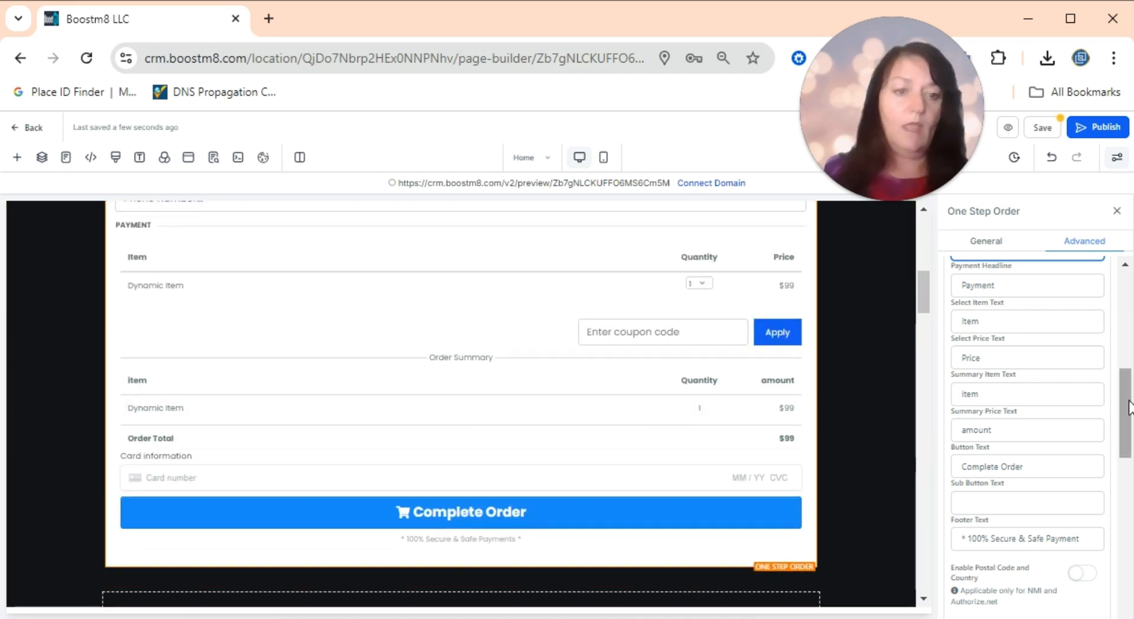
pyautogui.moveTo(1123, 407); pyautogui.dragTo(1128, 460)
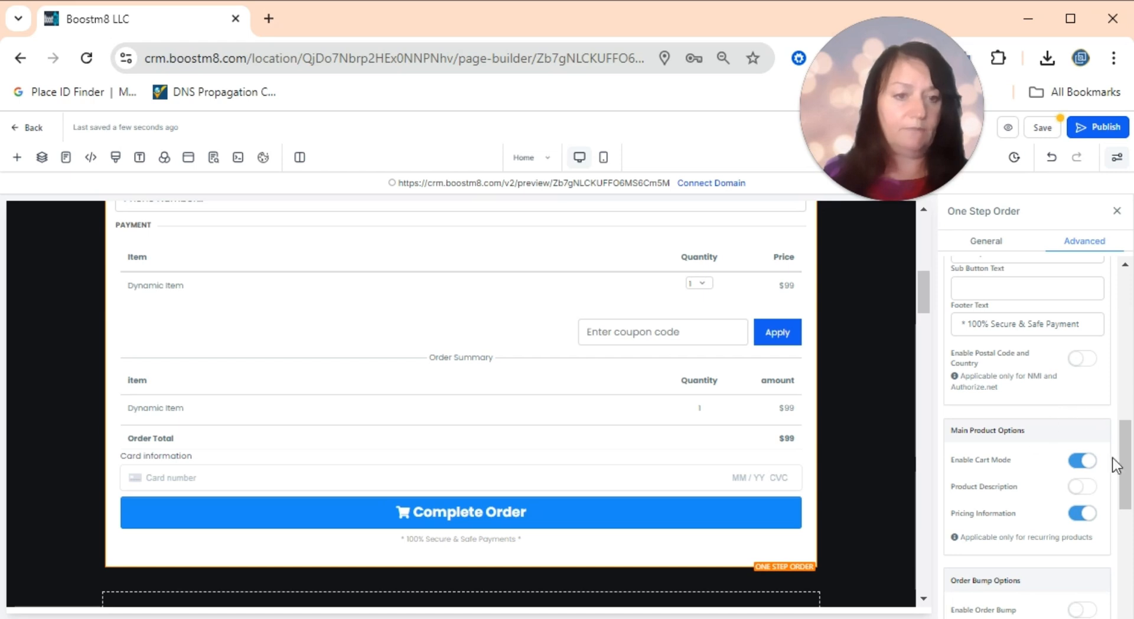
pyautogui.moveTo(1129, 466); pyautogui.dragTo(1129, 489)
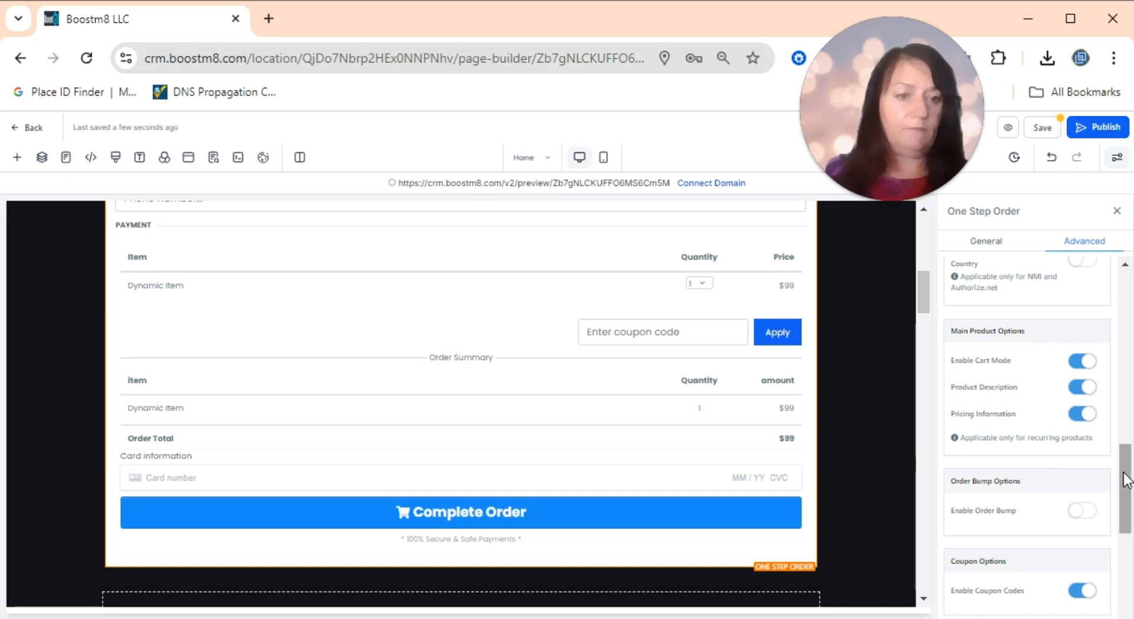
# Enable Sticky Contact and Validate Disposable email for the order form, and save the page.
pyautogui.scroll(-3, 1018, 376)
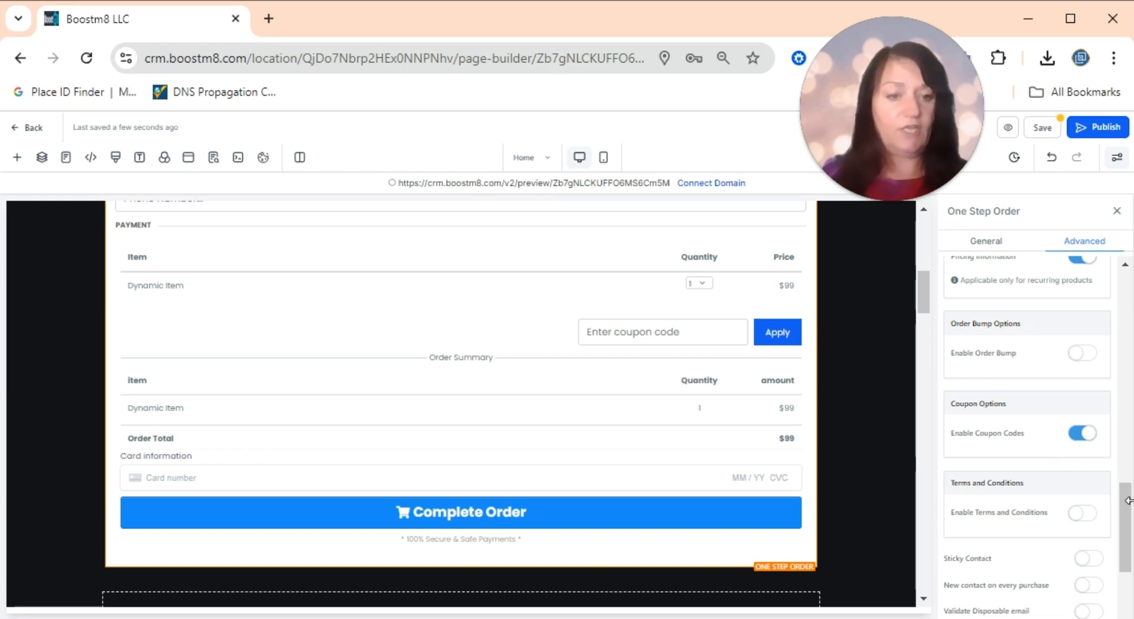
pyautogui.scroll(-3, 1081, 397)
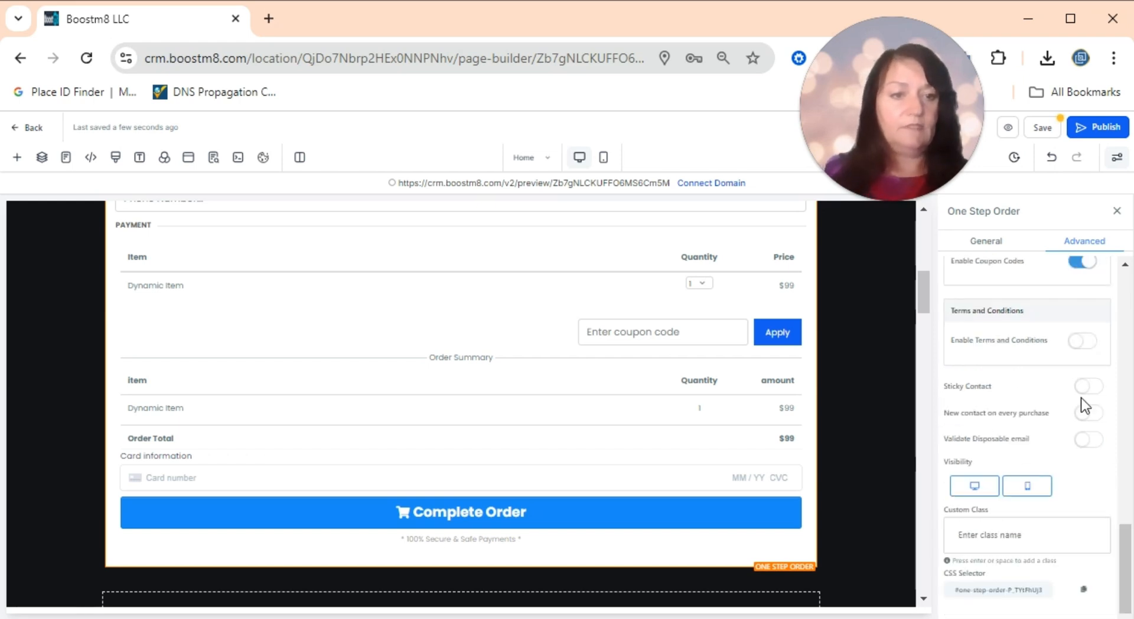
pyautogui.click(1012, 394)
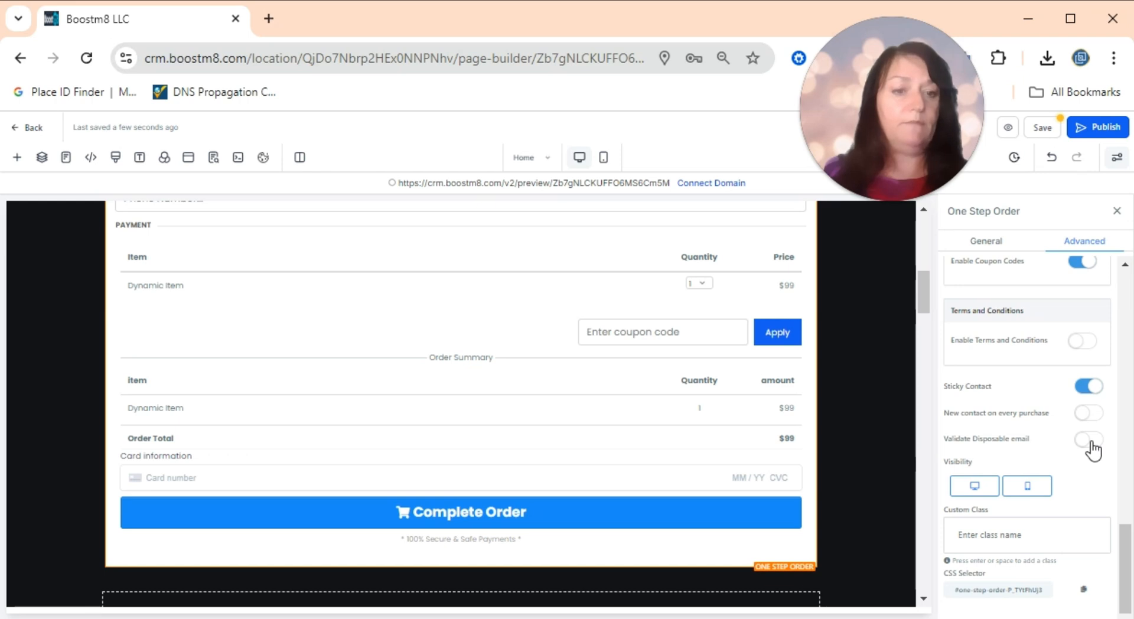
pyautogui.click(1038, 450)
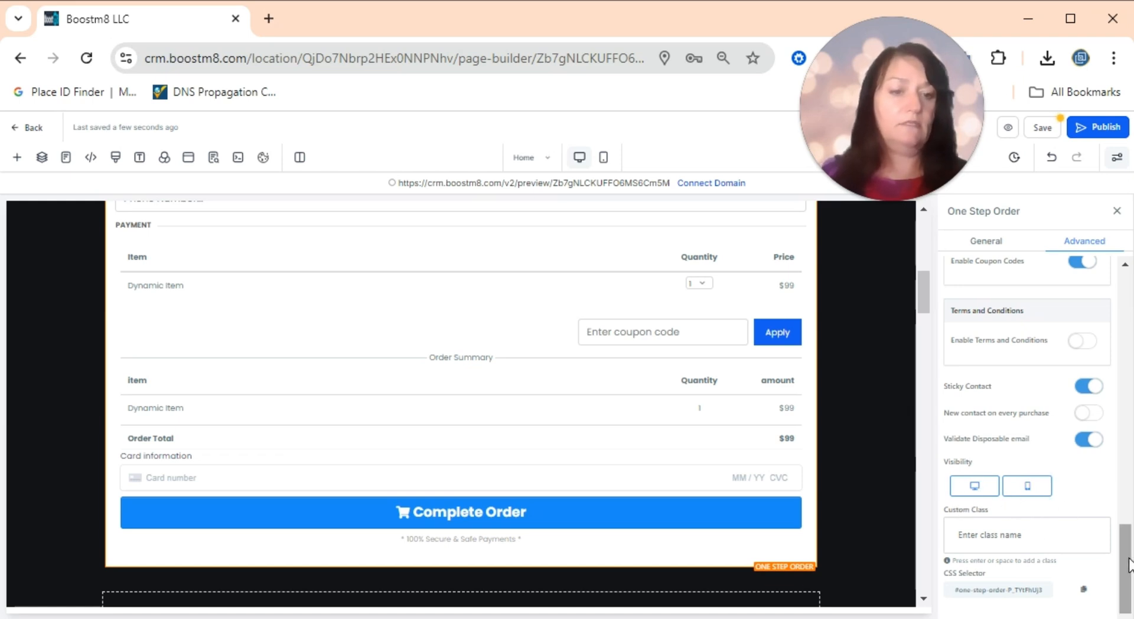
pyautogui.scroll(10, 1057, 497)
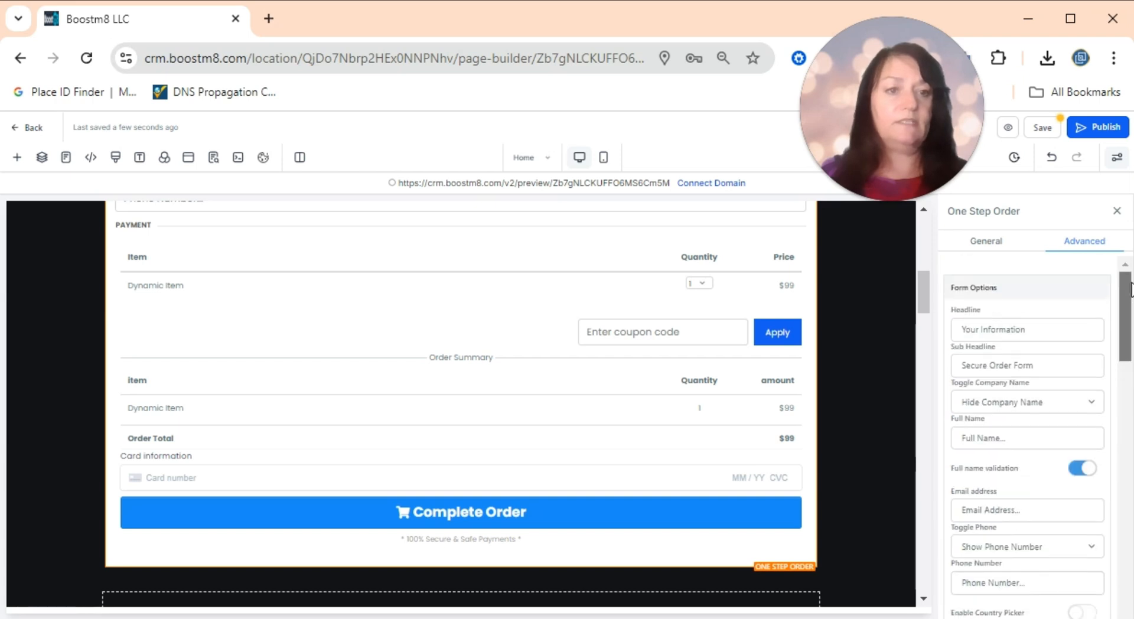
pyautogui.click(1042, 127)
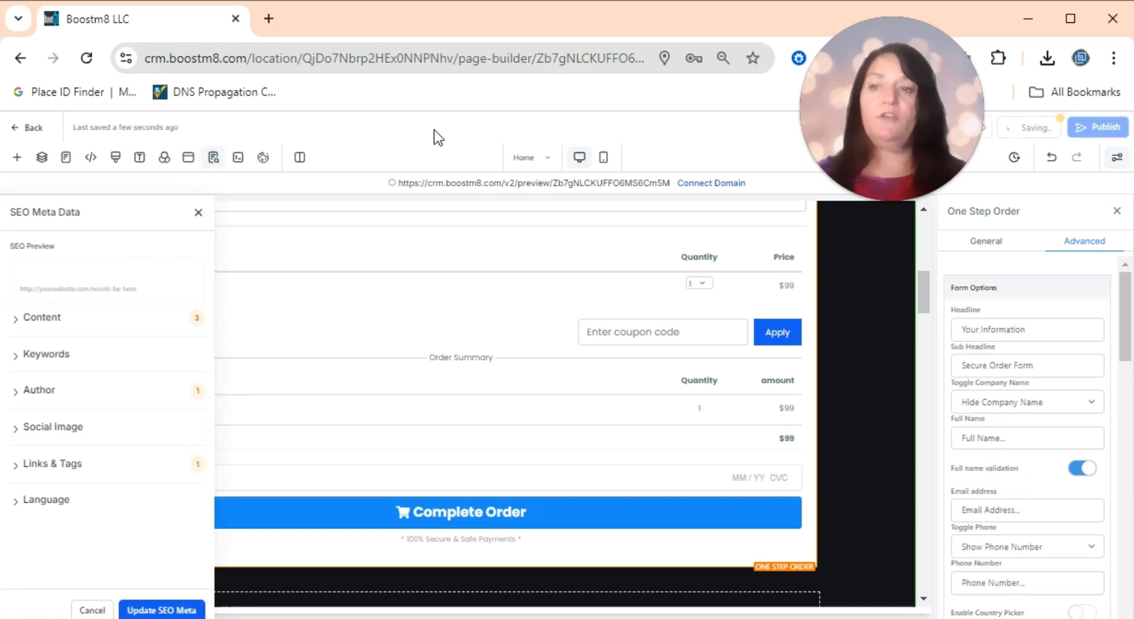
# Set the page's SEO title to "My Awesome Product" and its meta description to "Buy my awesome products".
pyautogui.click(16, 319)
pyautogui.click(35, 361)
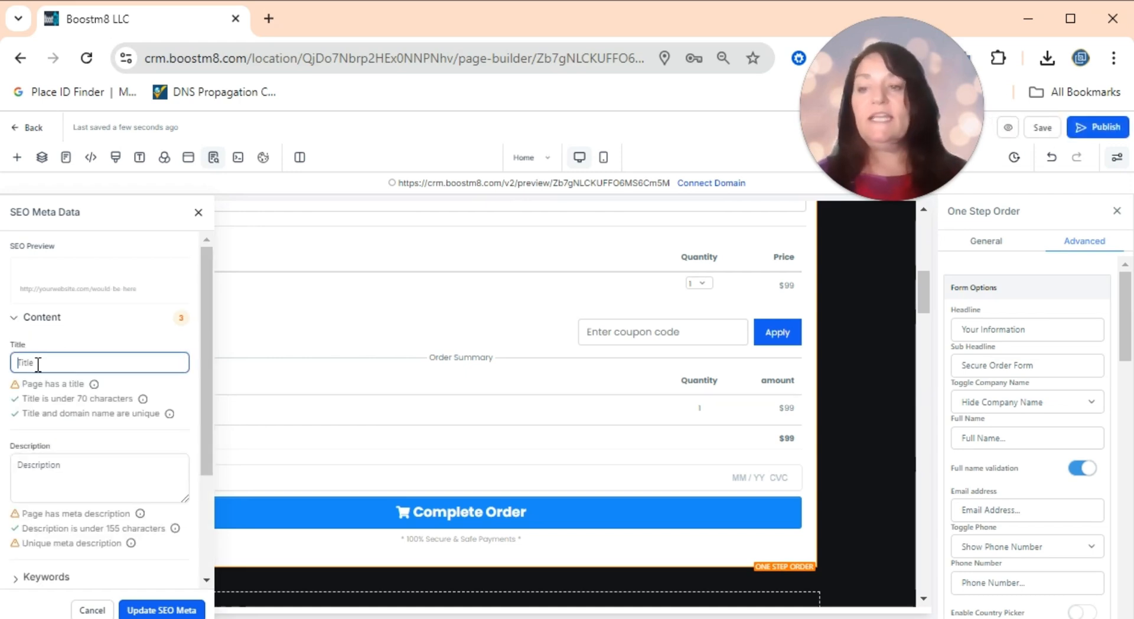
pyautogui.click(36, 477)
pyautogui.click(34, 362)
pyautogui.write('My Awesome Pro')
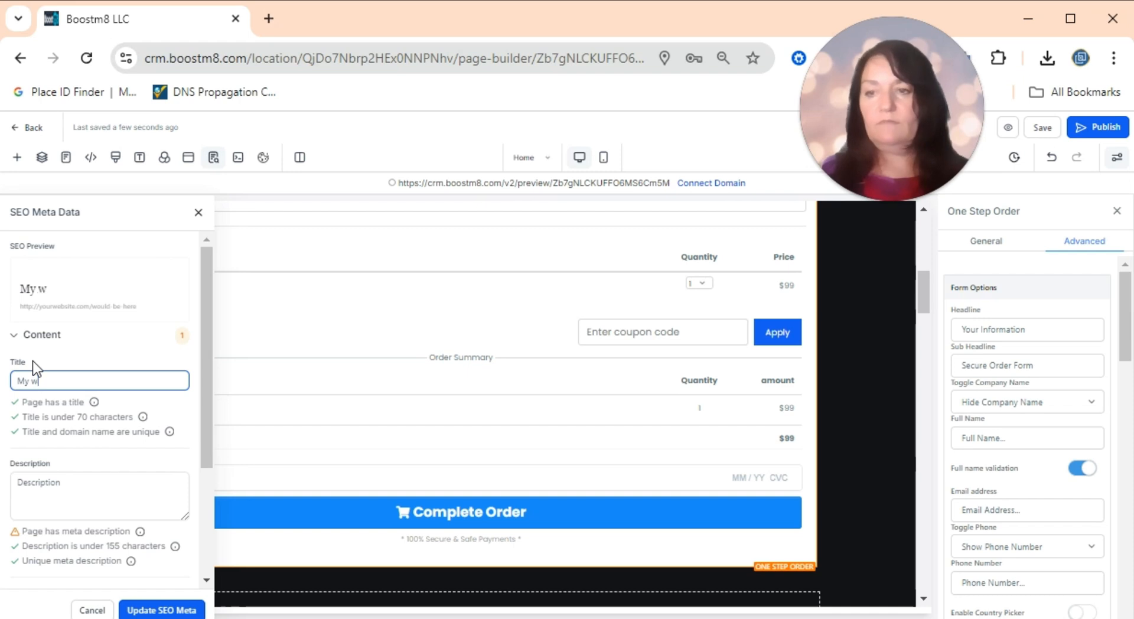
pyautogui.write('duct')
pyautogui.click(38, 480)
pyautogui.write('Buy mty')
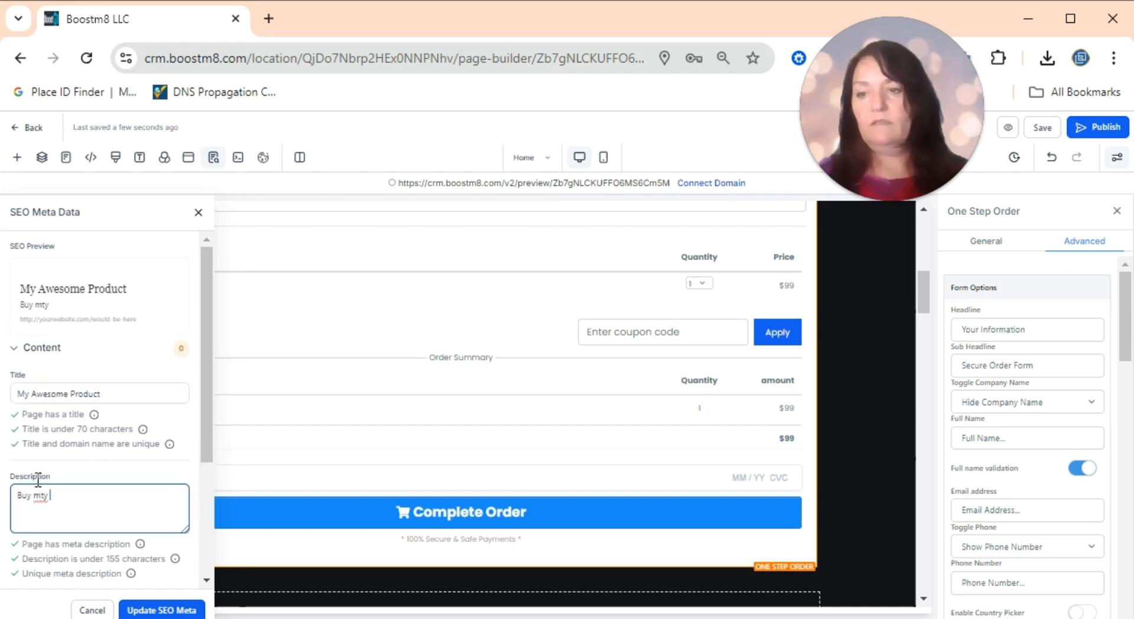
pyautogui.write(' awesome products')
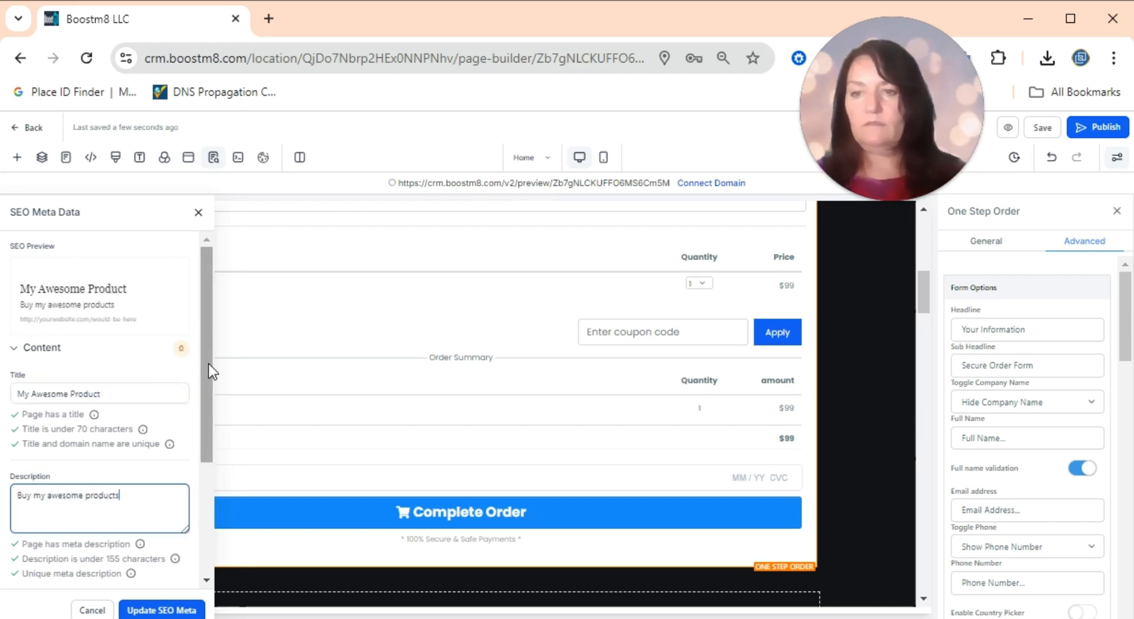
# Set images.png from the media storage as the page's social image in the SEO meta data.
pyautogui.scroll(-3, 208, 364)
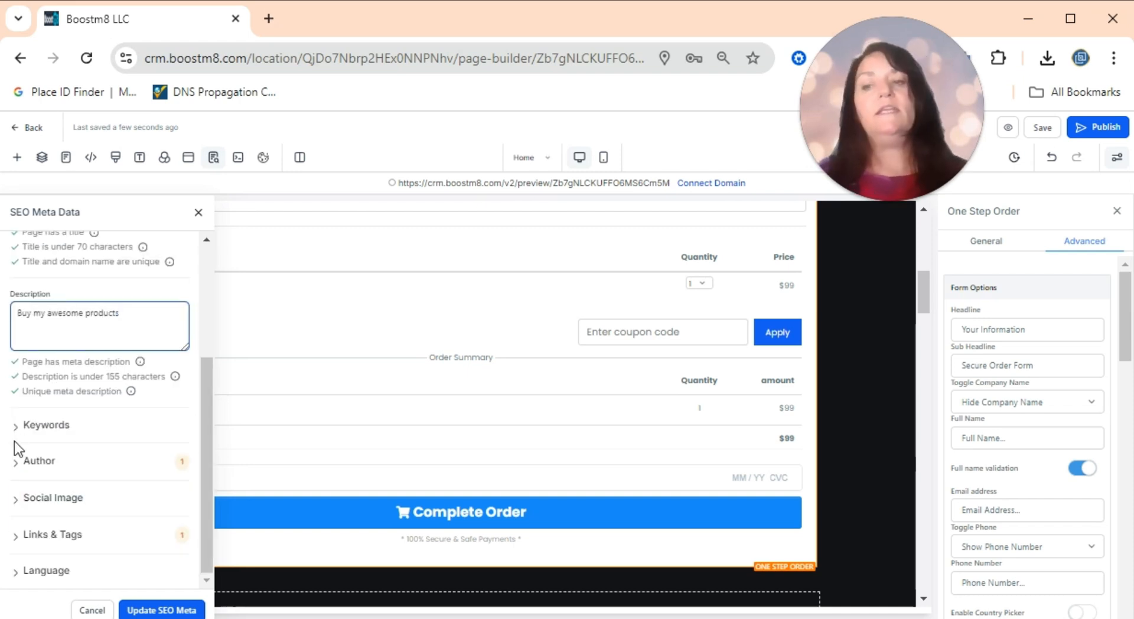
pyautogui.click(18, 501)
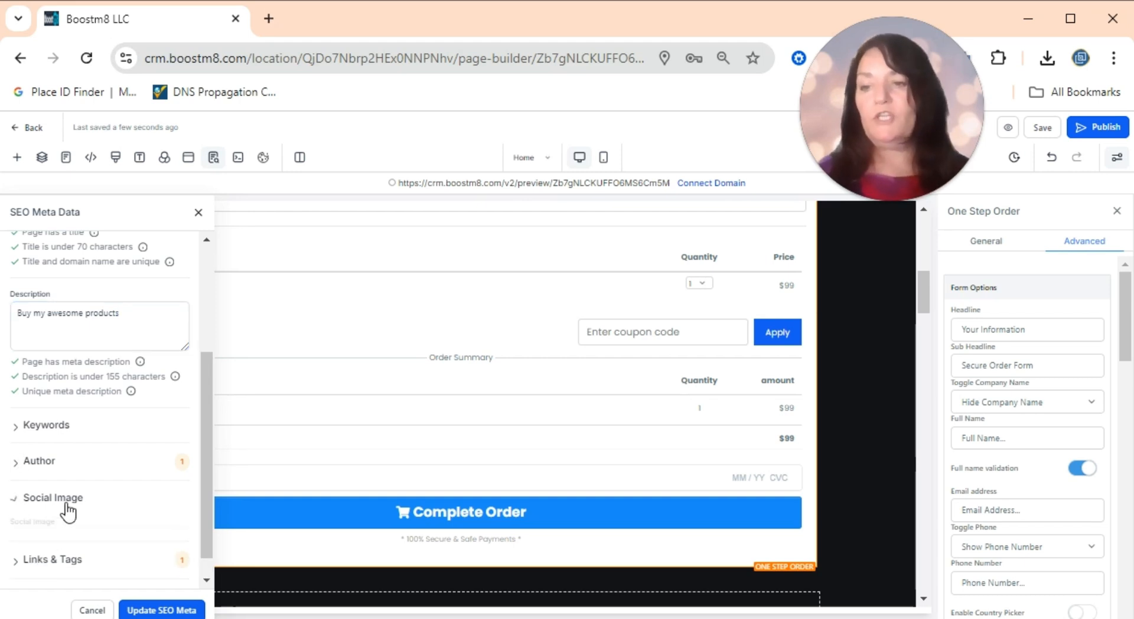
pyautogui.click(176, 542)
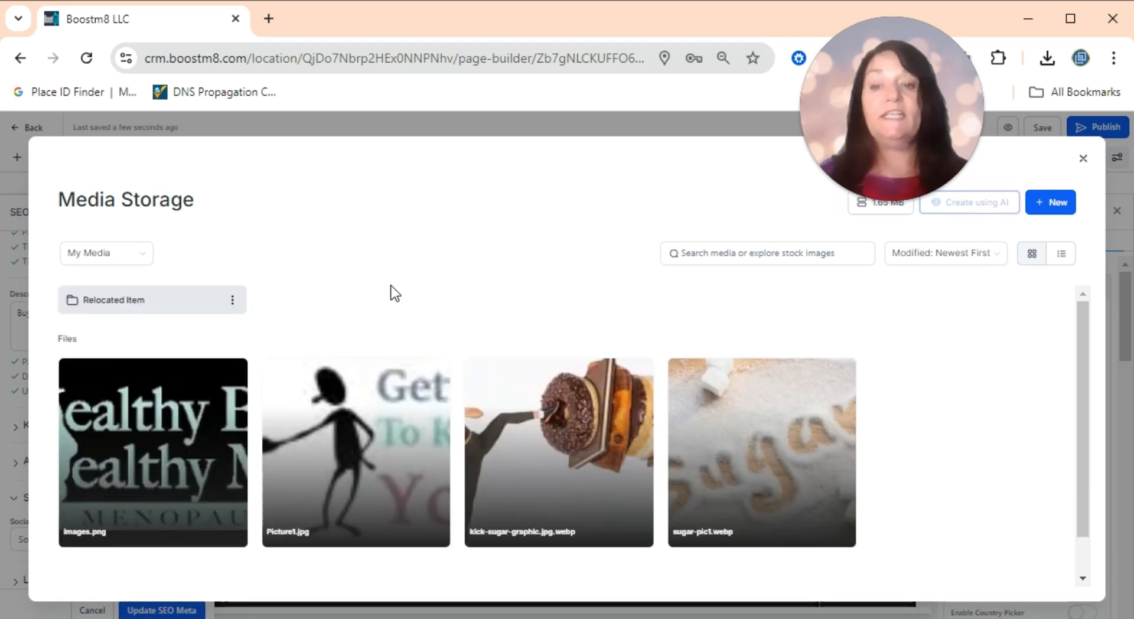
pyautogui.click(149, 459)
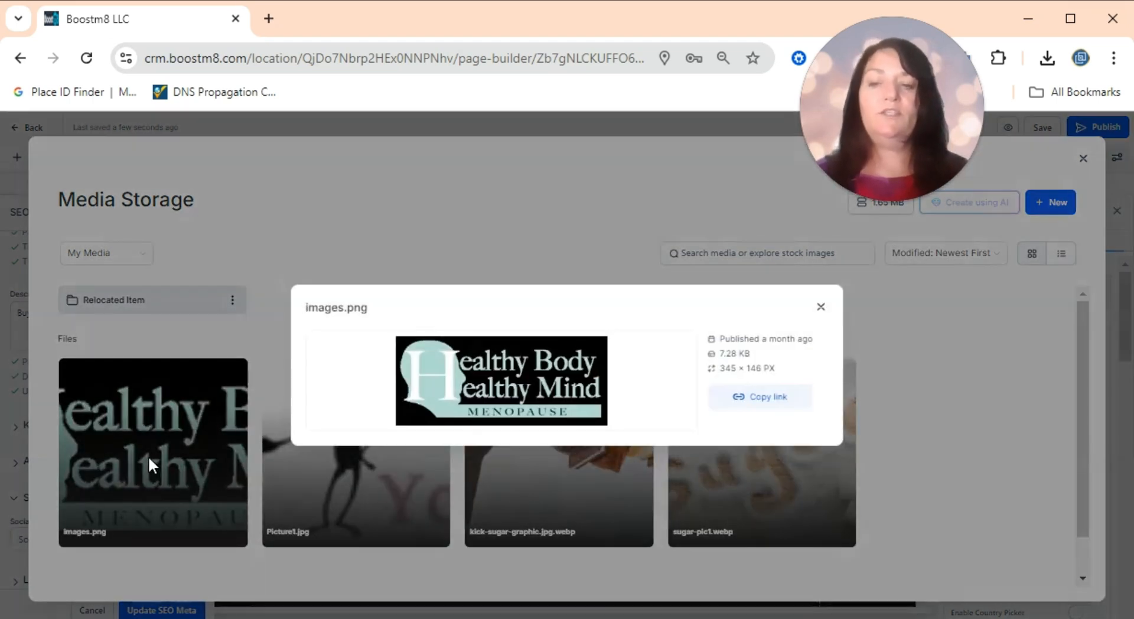
pyautogui.click(820, 309)
pyautogui.click(142, 458)
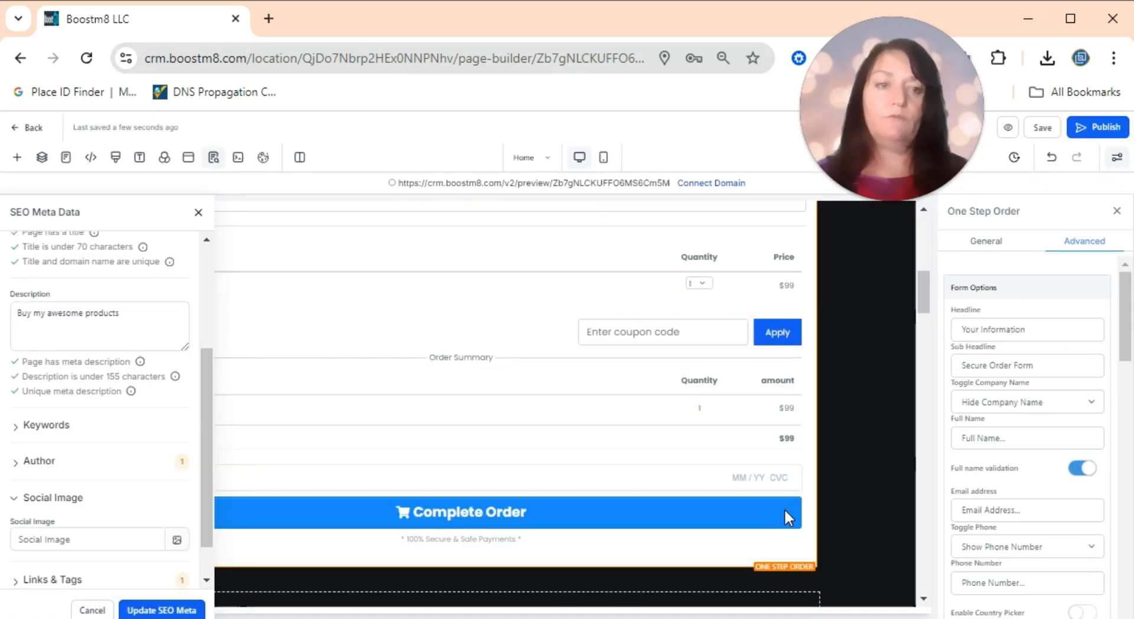
# Look through the SEO Links & Tags settings, update the page's SEO meta data and save the page.
pyautogui.moveTo(205, 412); pyautogui.dragTo(204, 498)
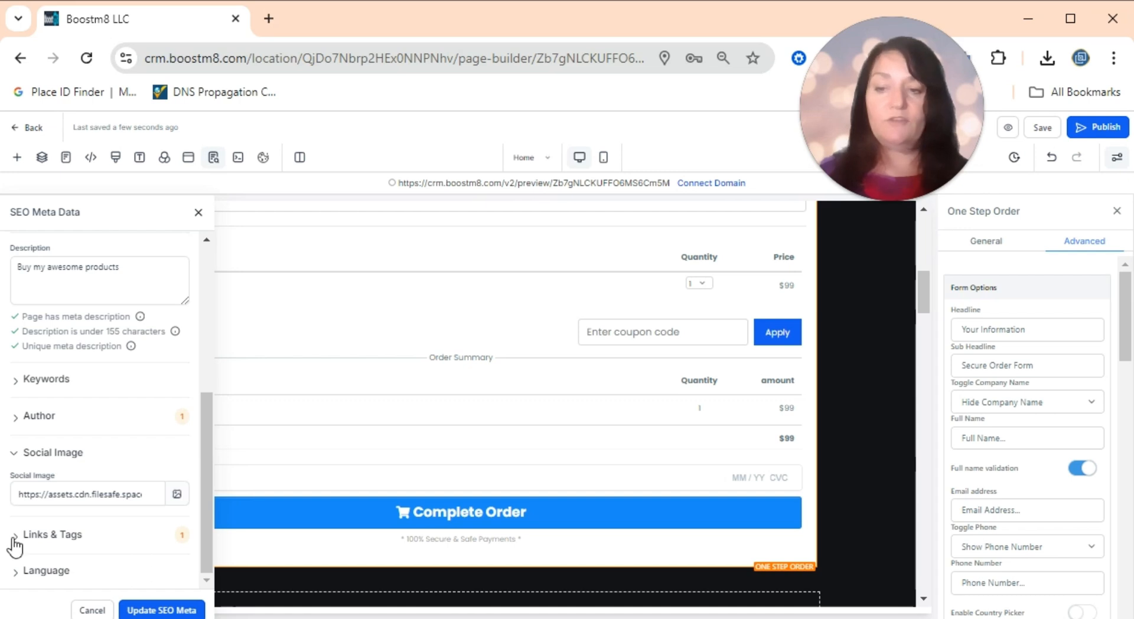
pyautogui.click(152, 536)
pyautogui.moveTo(206, 431); pyautogui.dragTo(203, 516)
pyautogui.click(155, 612)
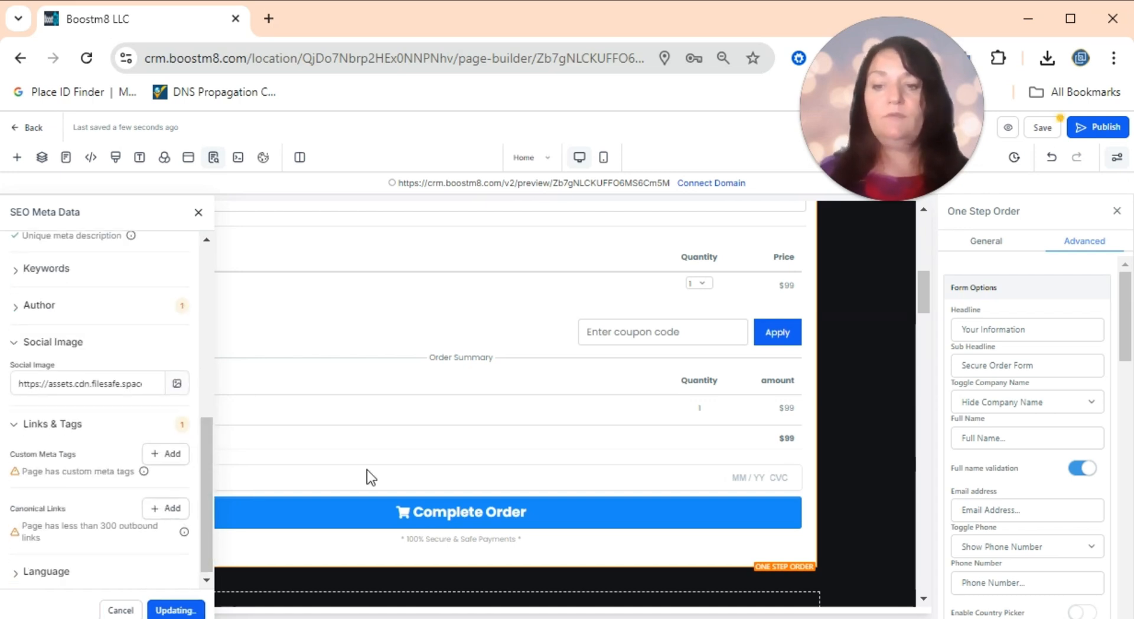
pyautogui.click(1043, 126)
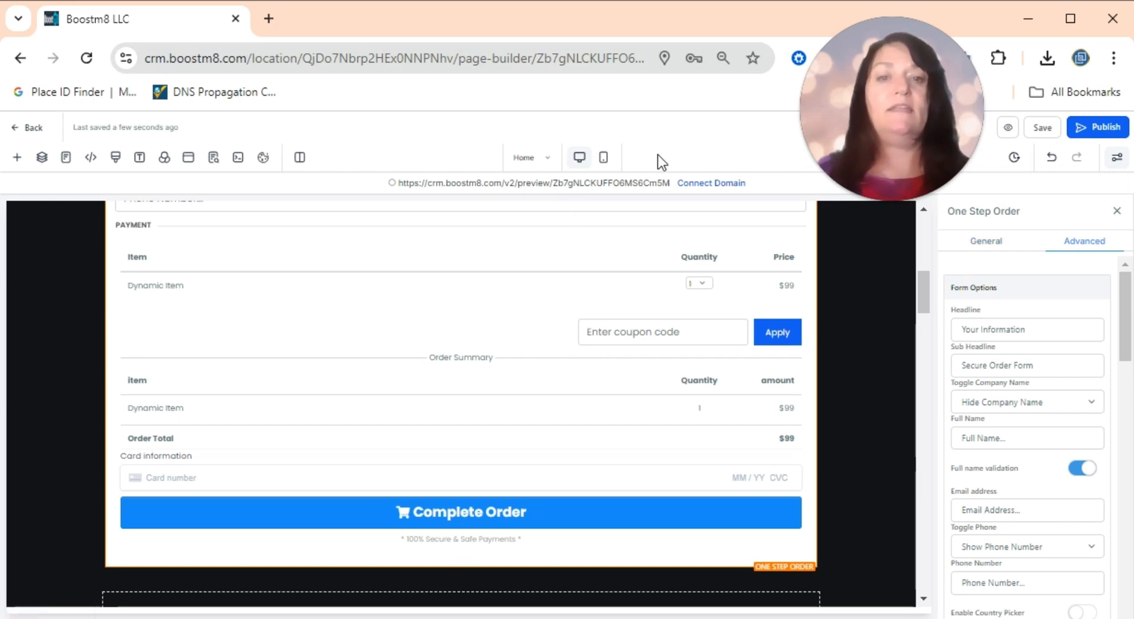
# Open the page preview in a new browser tab and review the hero and order form sections.
pyautogui.rightClick(444, 181)
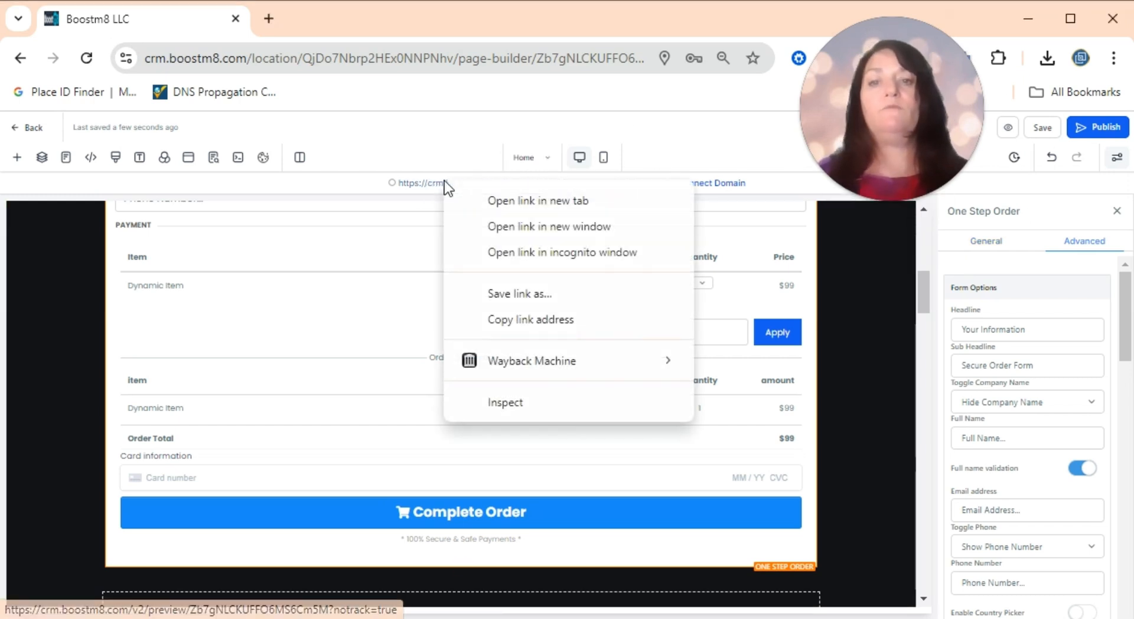
pyautogui.click(519, 201)
pyautogui.click(298, 20)
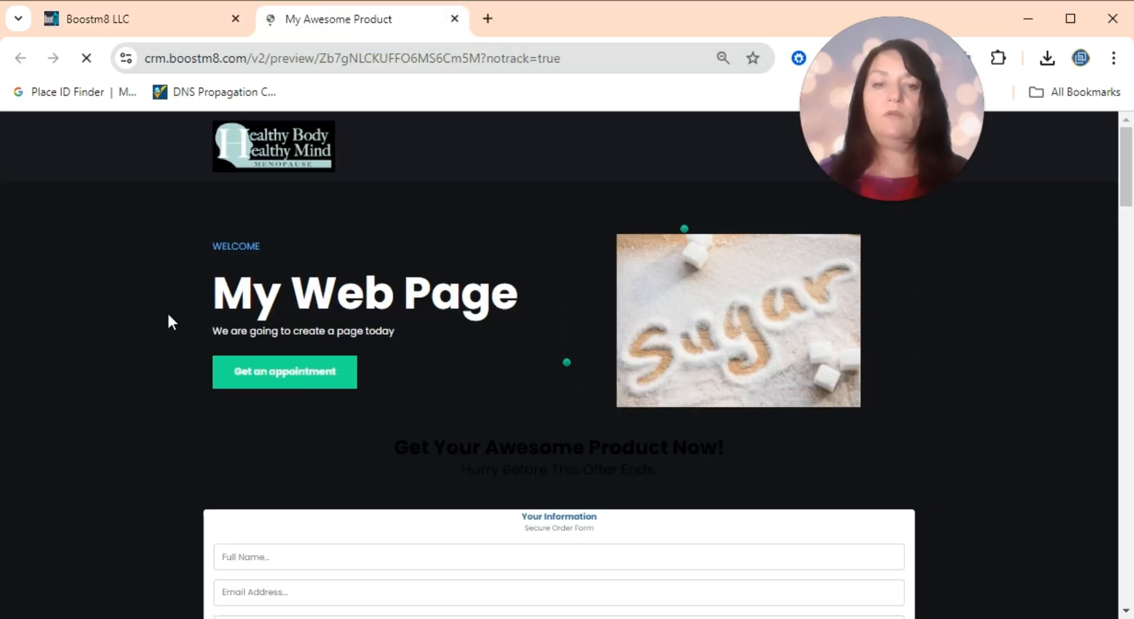
pyautogui.moveTo(1126, 147); pyautogui.dragTo(1122, 212)
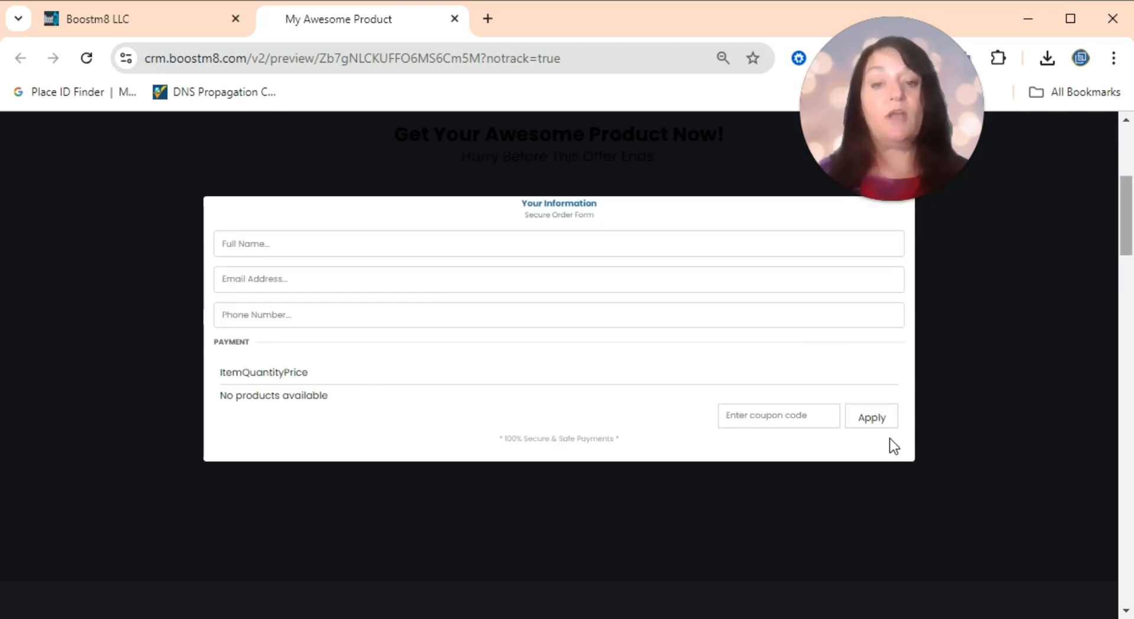
pyautogui.scroll(5, 1113, 303)
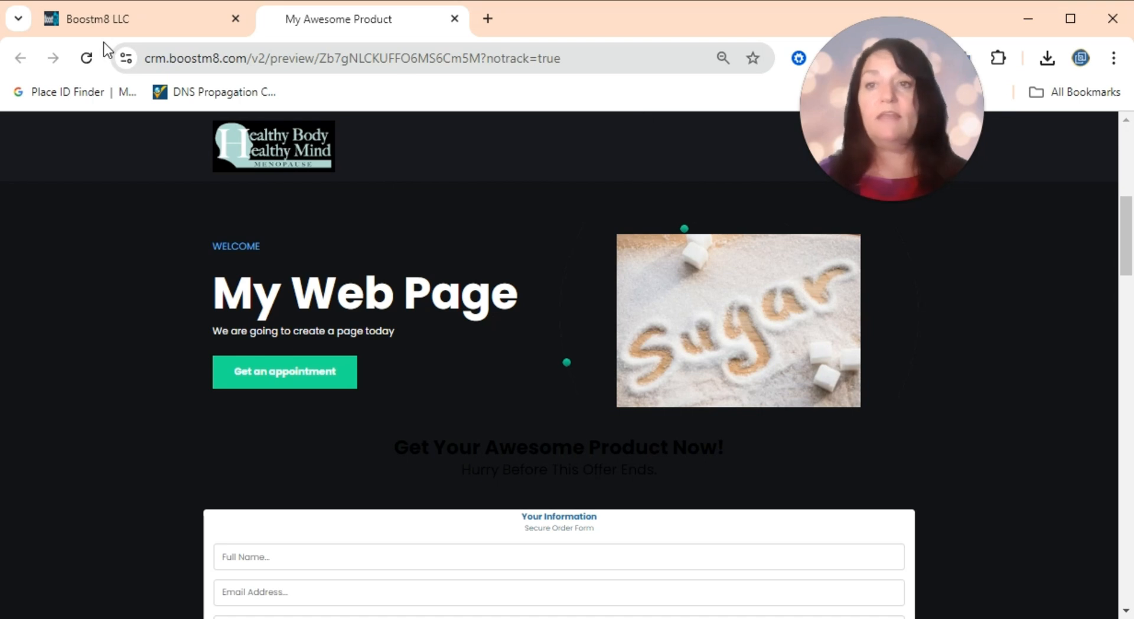
# Return to the funnel and add a product to its Home step, choosing "My Product For Sale" with the price "My Product For Sale @ 50".
pyautogui.click(116, 18)
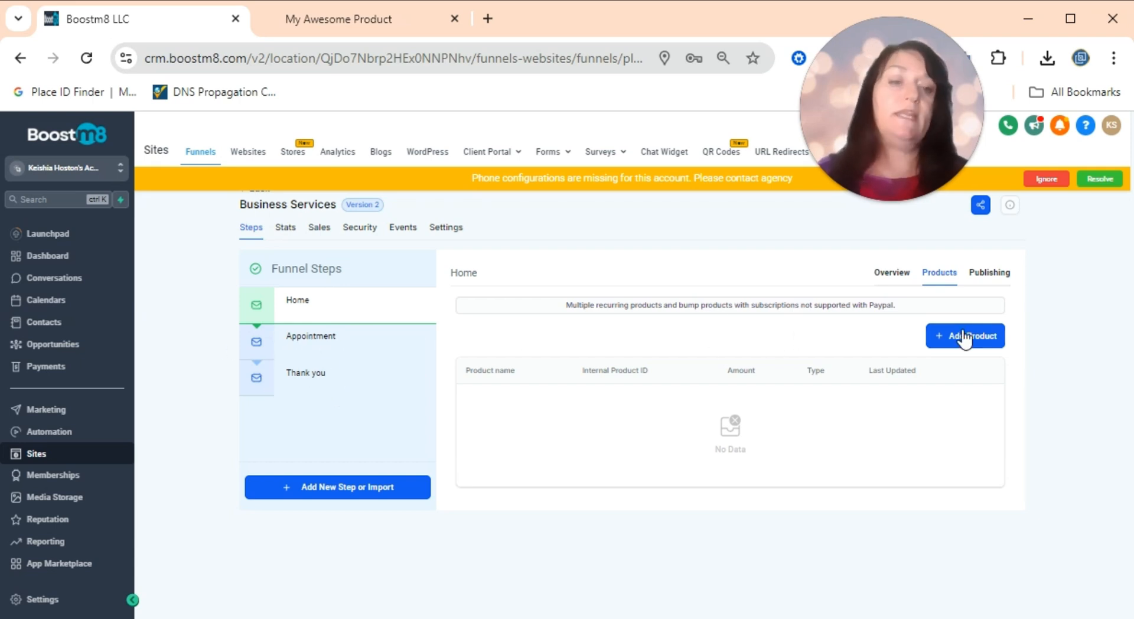
pyautogui.click(944, 340)
pyautogui.click(590, 381)
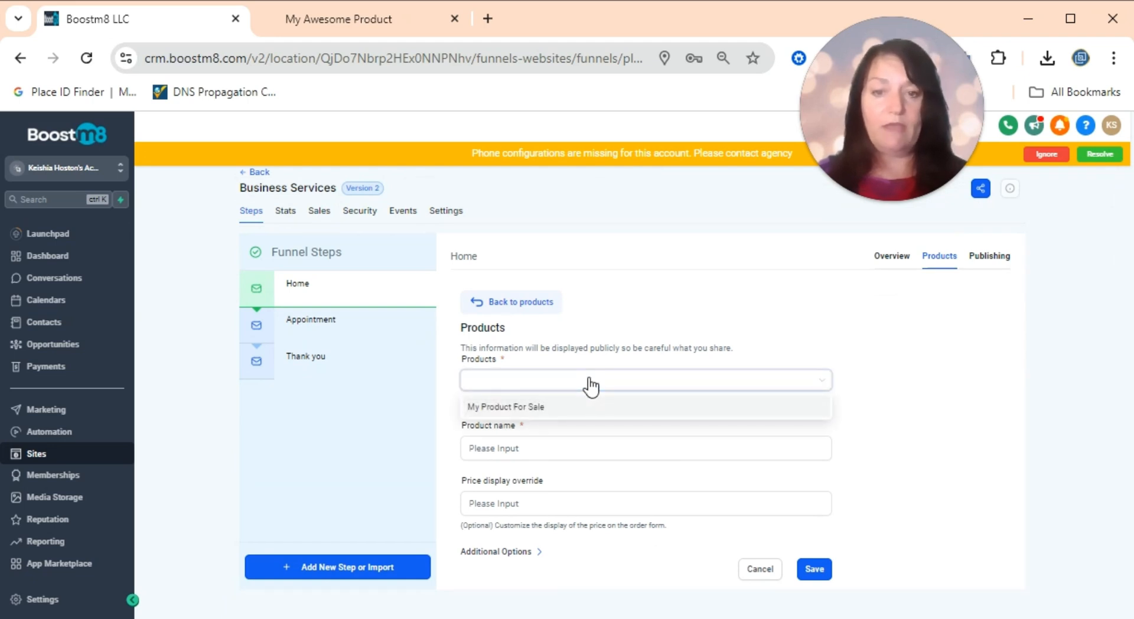
pyautogui.click(509, 409)
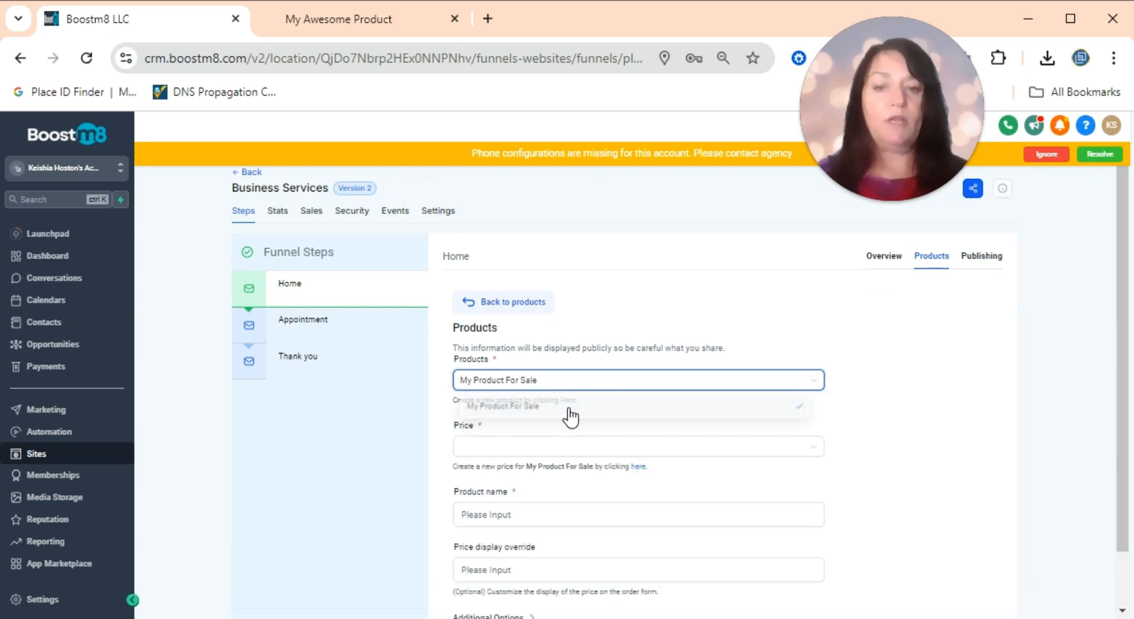
pyautogui.click(558, 454)
pyautogui.click(547, 474)
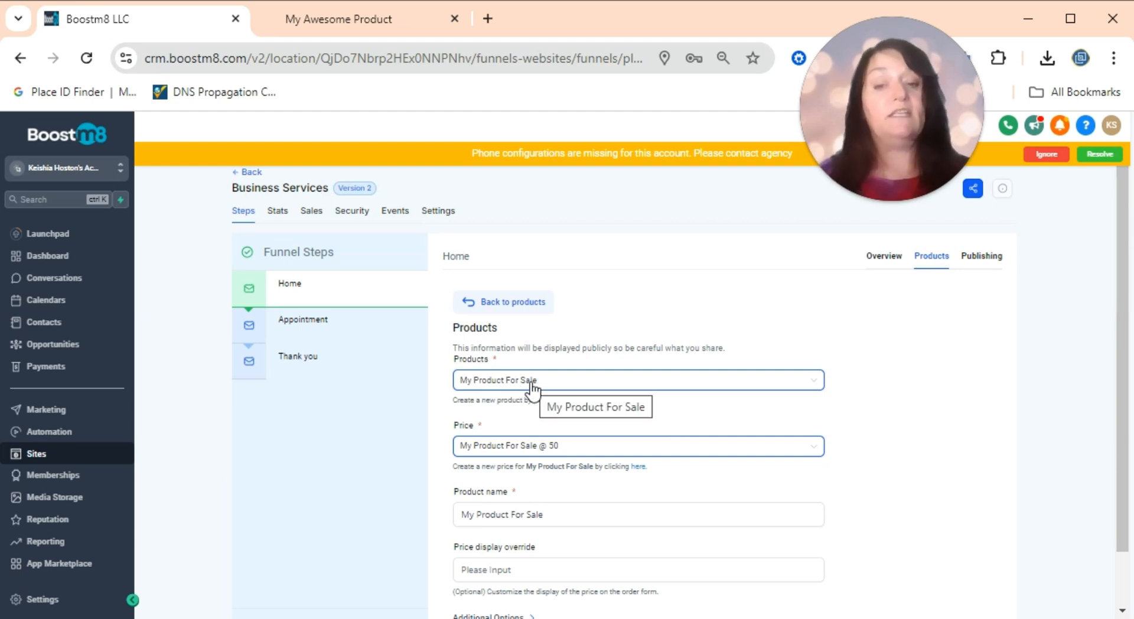
# Check the product name and additional options for My Product For Sale, then save the product to the funnel's Home step.
pyautogui.moveTo(1124, 303); pyautogui.dragTo(1124, 358)
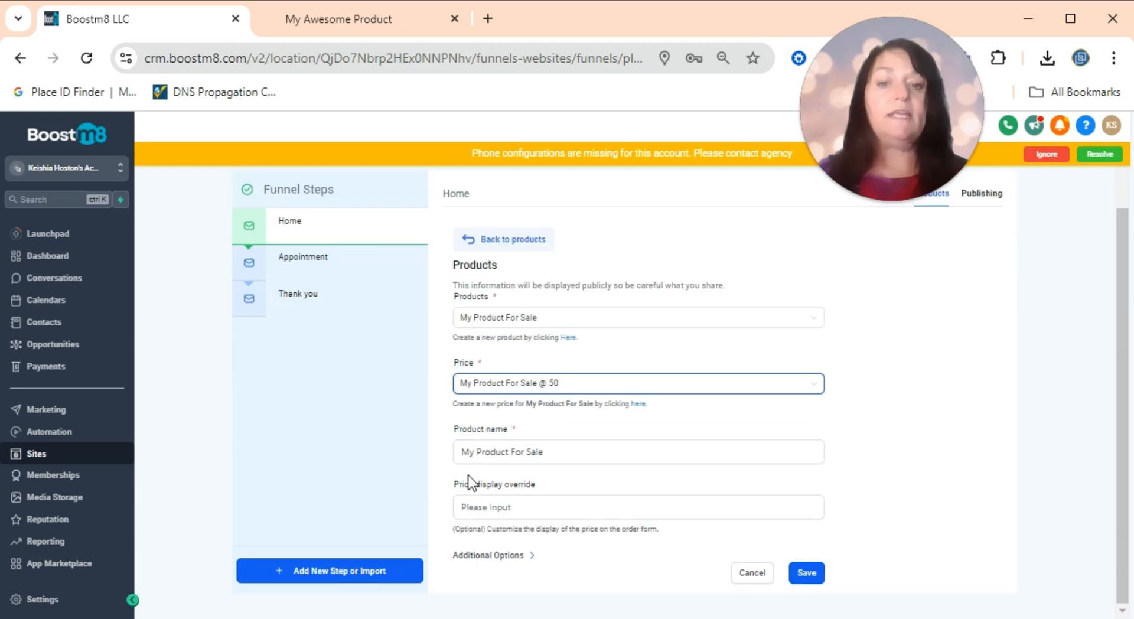
pyautogui.click(595, 460)
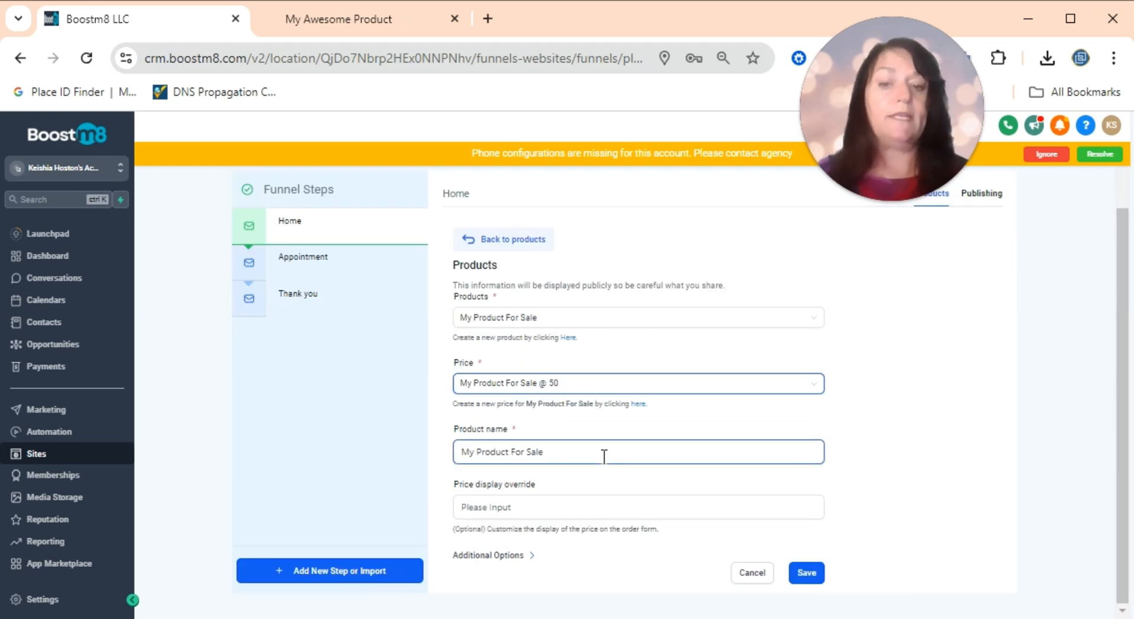
pyautogui.click(529, 556)
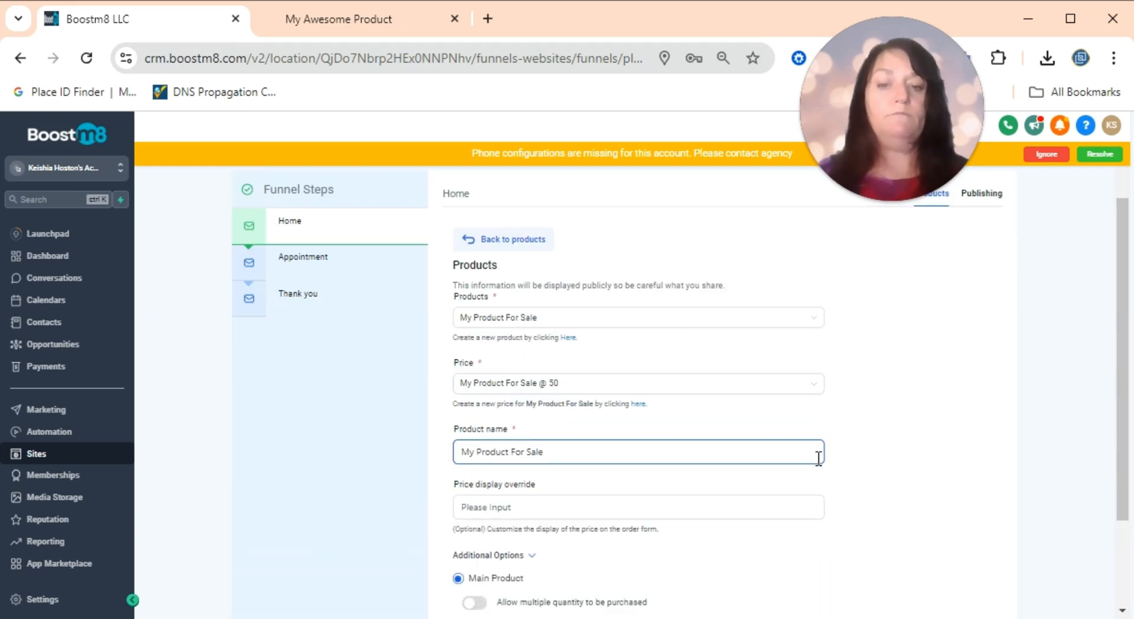
pyautogui.moveTo(1113, 336); pyautogui.dragTo(1117, 478)
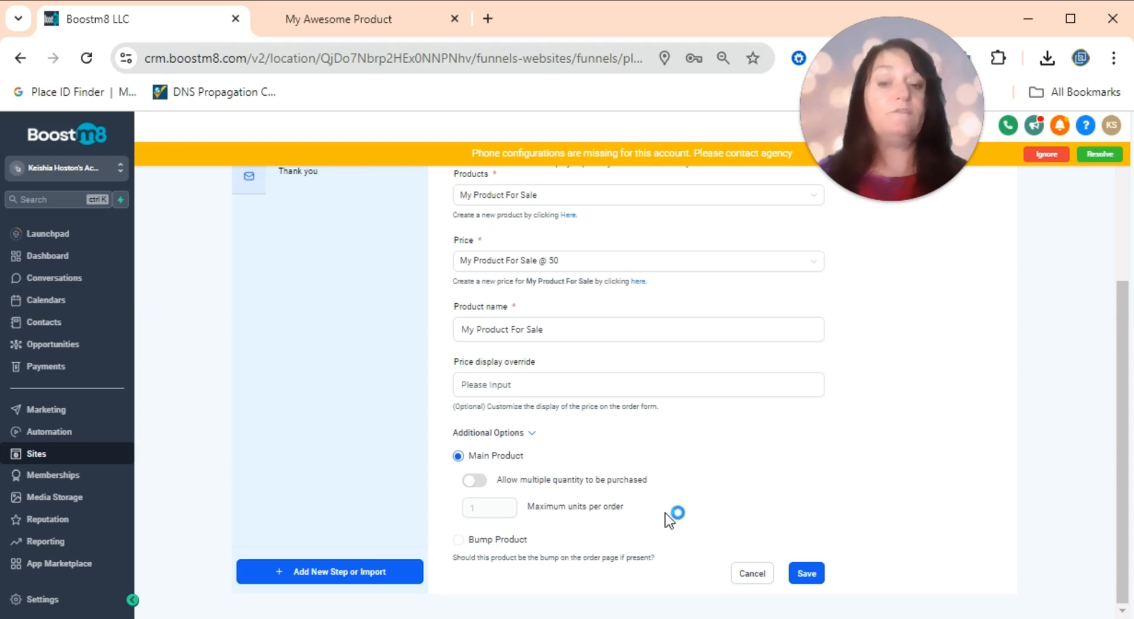
pyautogui.click(809, 573)
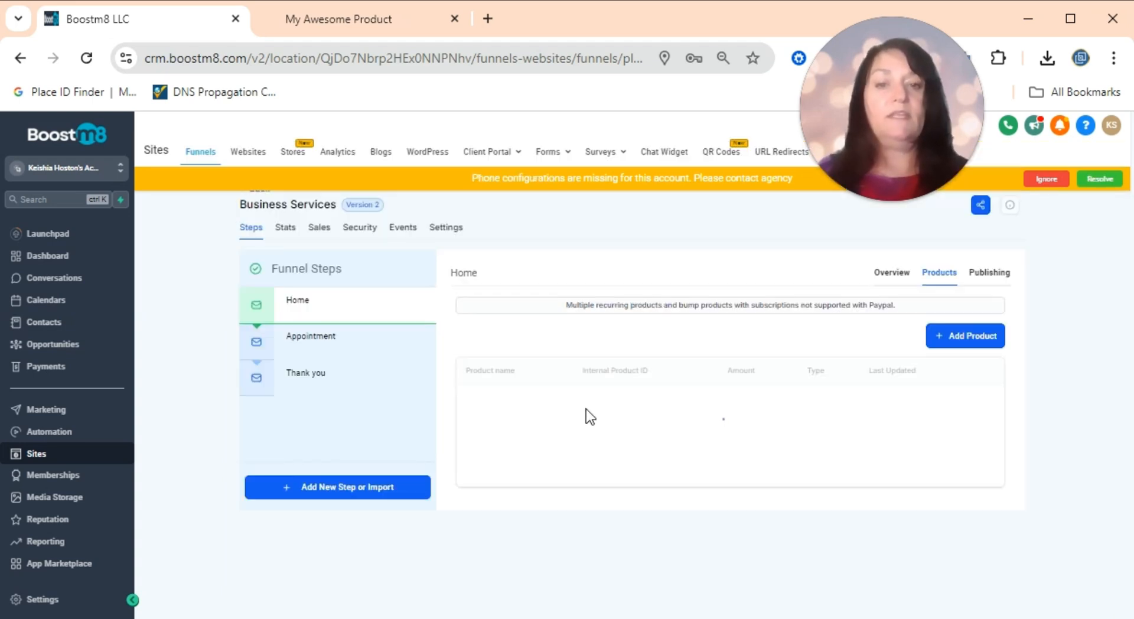
# Reload the page preview in its browser tab and review the order form's product listing, order summary and the services section.
pyautogui.click(338, 19)
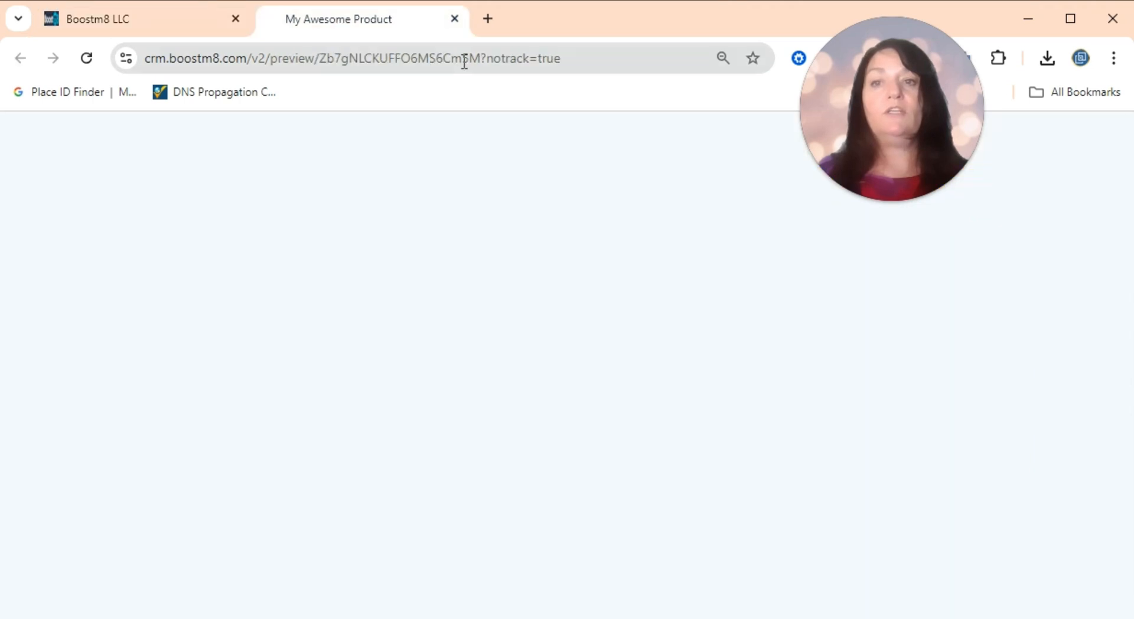
pyautogui.click(383, 56)
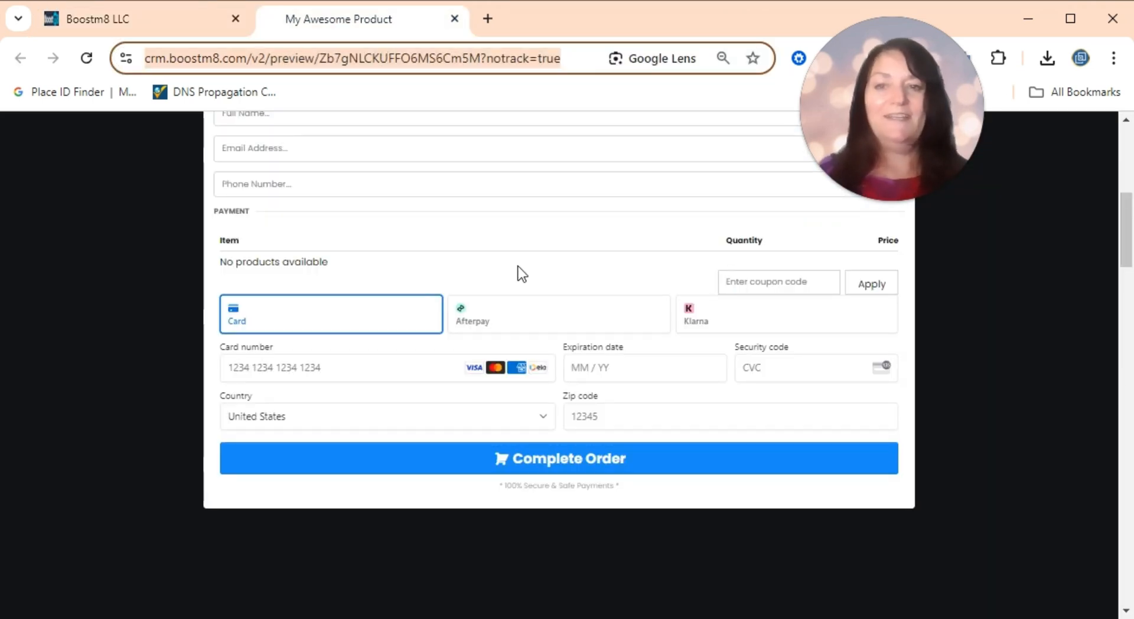
pyautogui.press('Return')
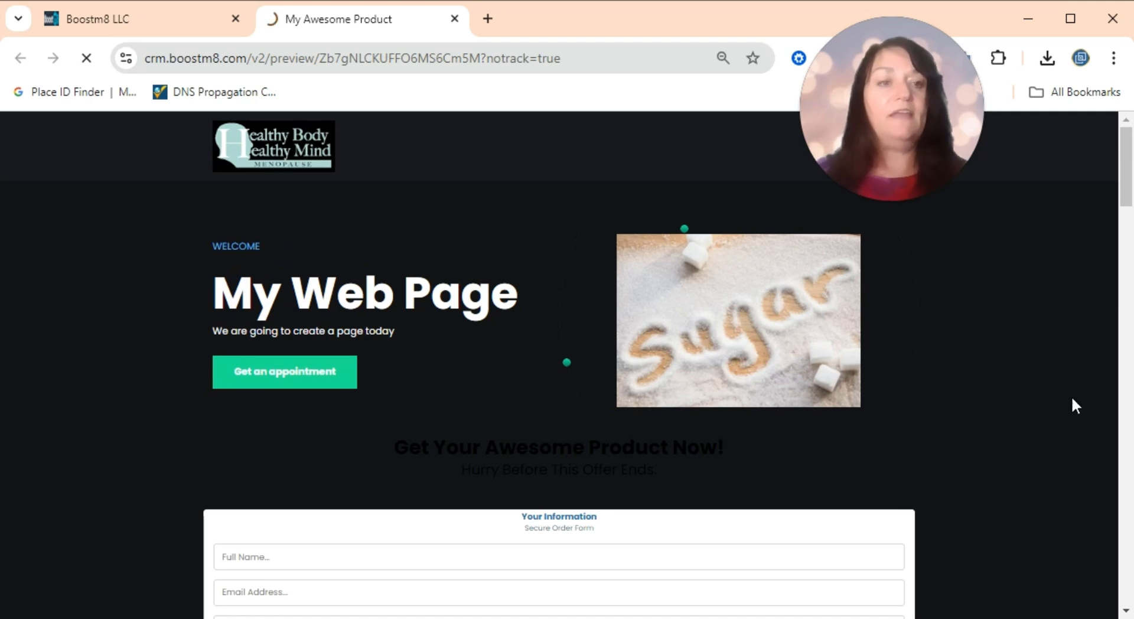
pyautogui.moveTo(1126, 176); pyautogui.dragTo(1126, 316)
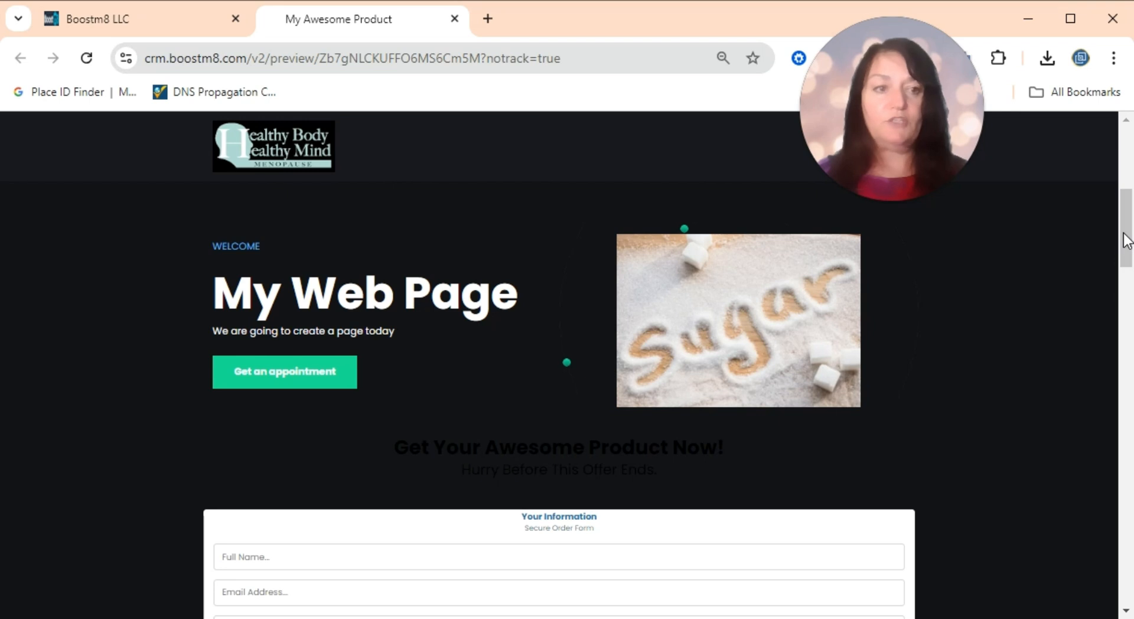
pyautogui.click(1124, 234)
pyautogui.click(1125, 236)
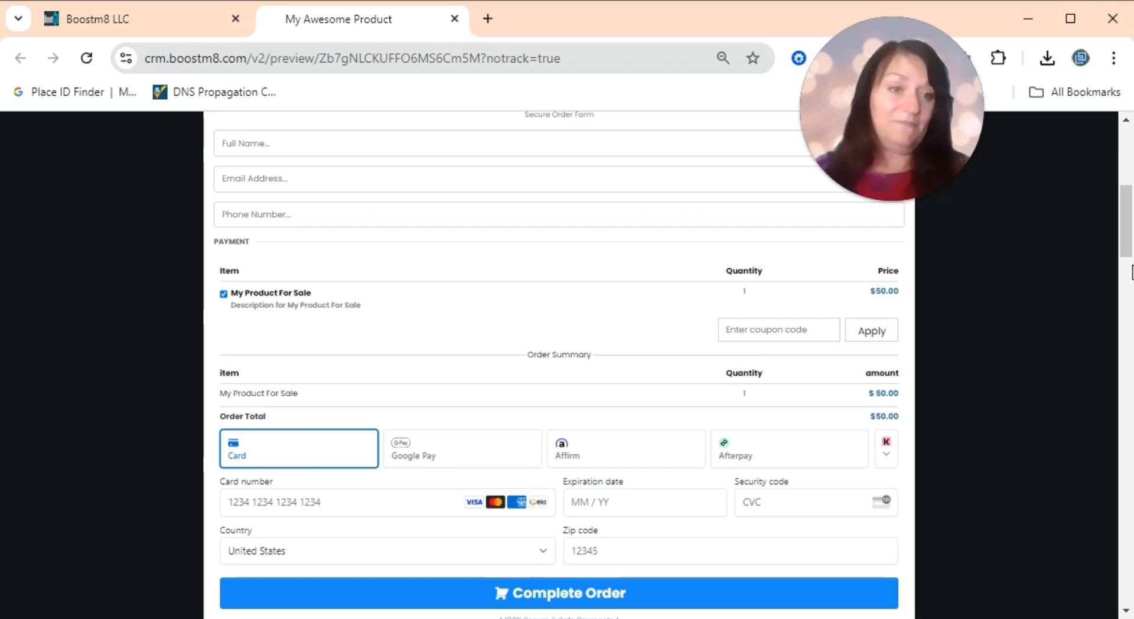
pyautogui.scroll(-2, 1127, 252)
pyautogui.moveTo(1126, 253); pyautogui.dragTo(1125, 195)
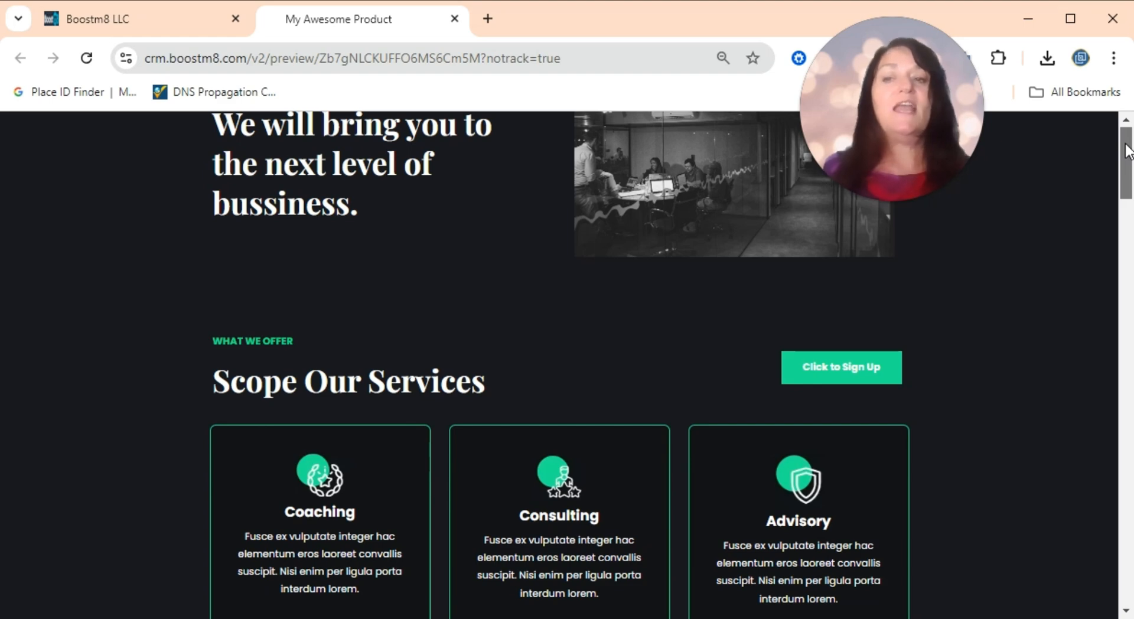
pyautogui.moveTo(1125, 144); pyautogui.dragTo(1126, 209)
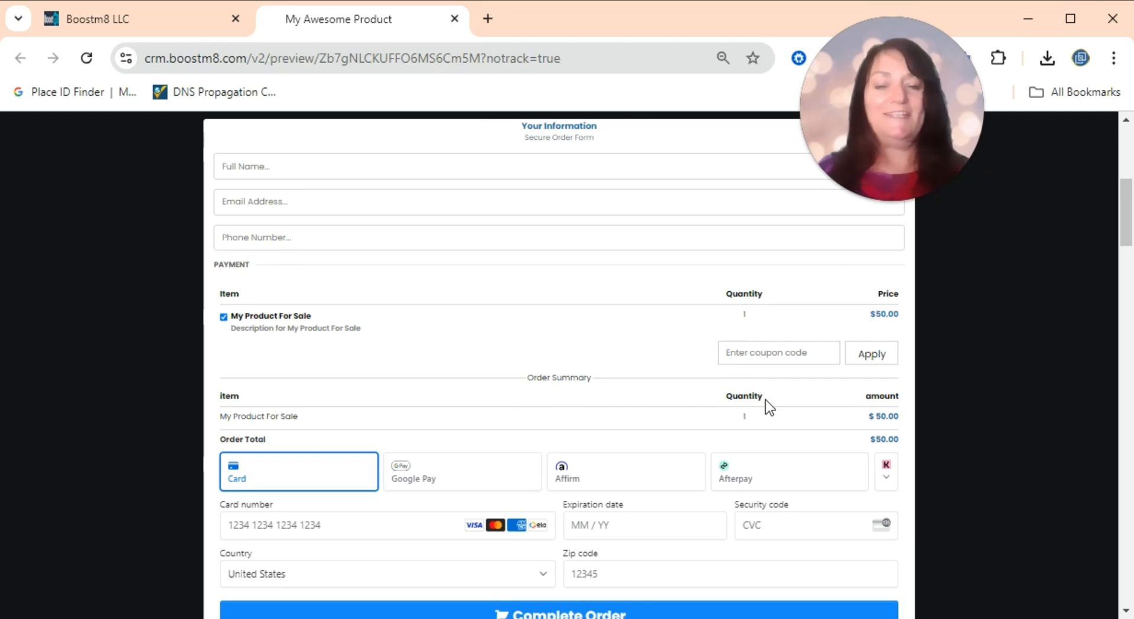